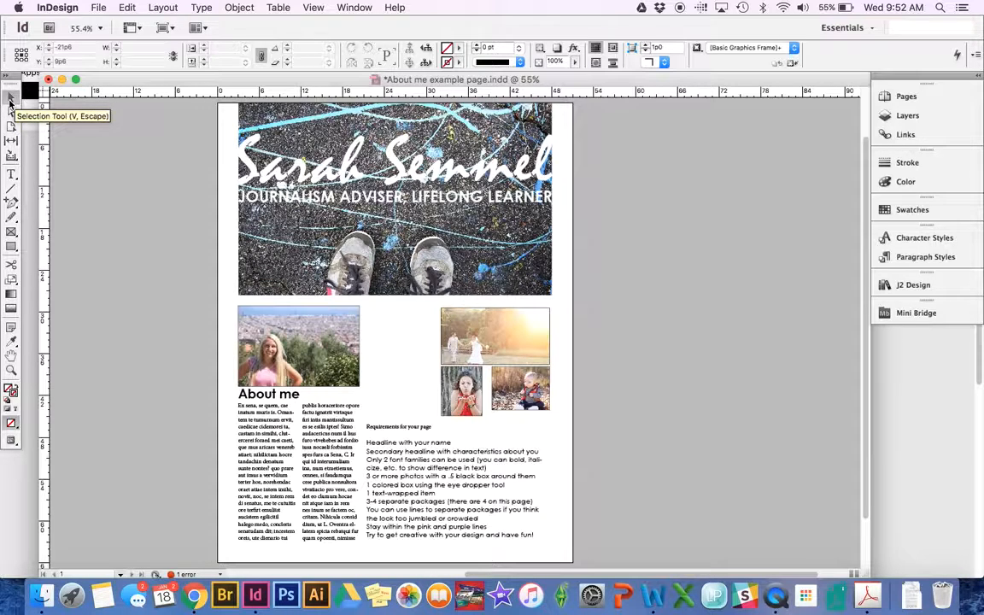
- Shift the header photo frame left, then crop its left side and pull the bottom edge up to 17p5.8 tall
click(261, 139)
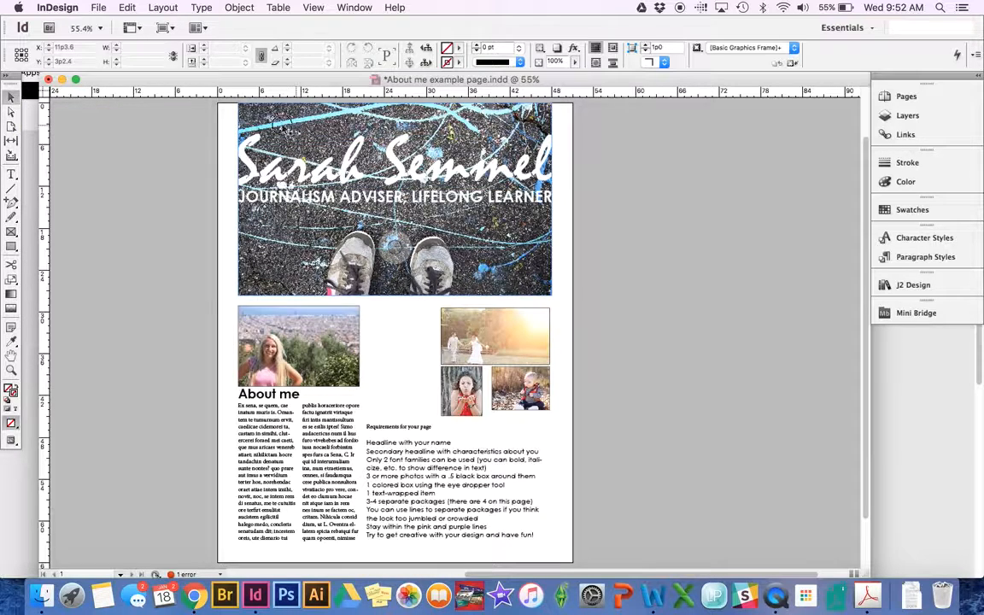
mouse_move(279, 125)
mouse_down()
mouse_move(241, 128)
mouse_move(296, 128)
mouse_up()
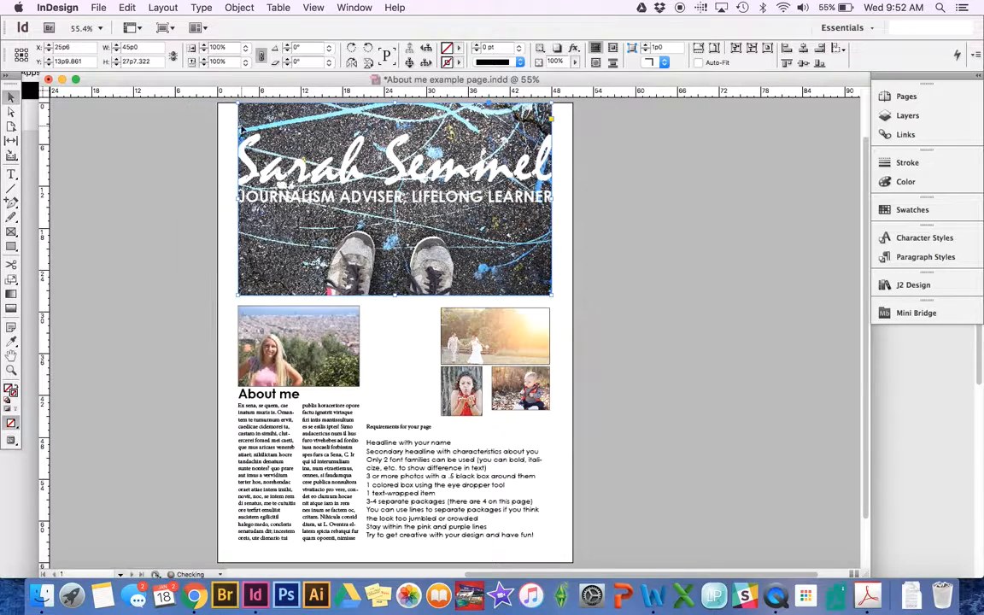
drag(281, 194, 239, 202)
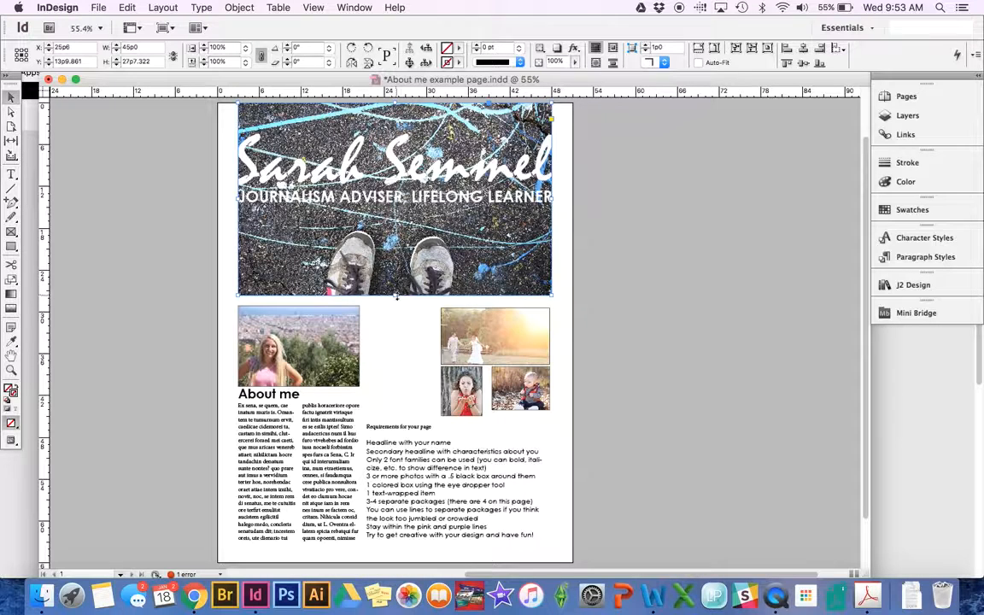
drag(395, 295, 391, 224)
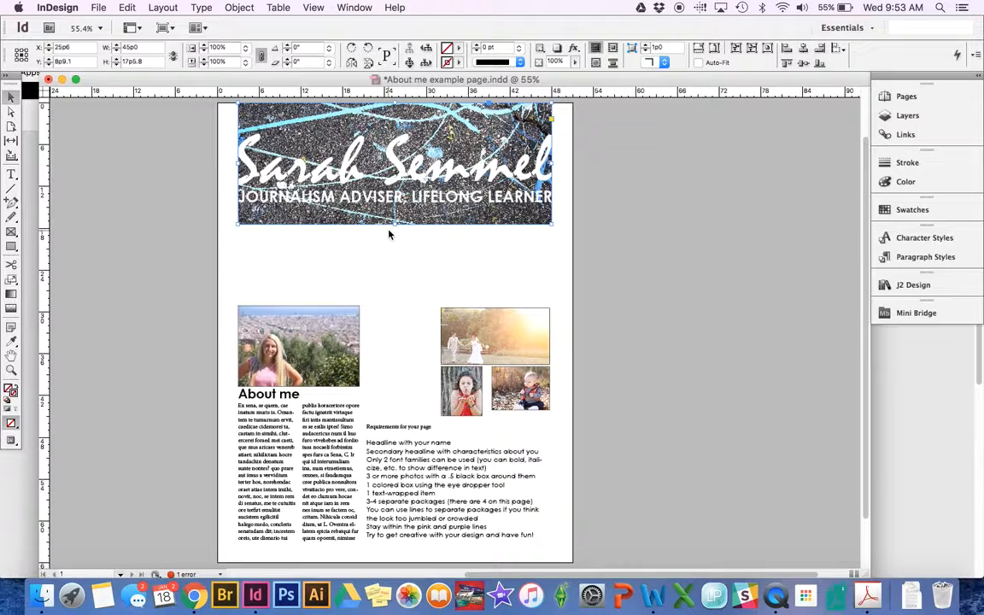
- Undo the bottom crop, test cropping and enlarging the image inside the header frame, then deselect
key(super+z)
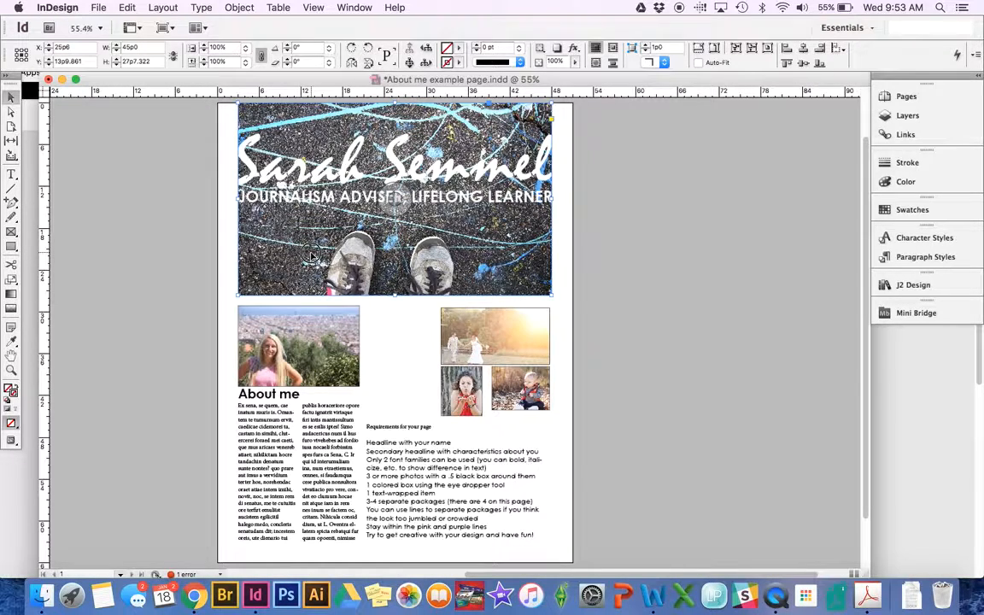
double_click(311, 254)
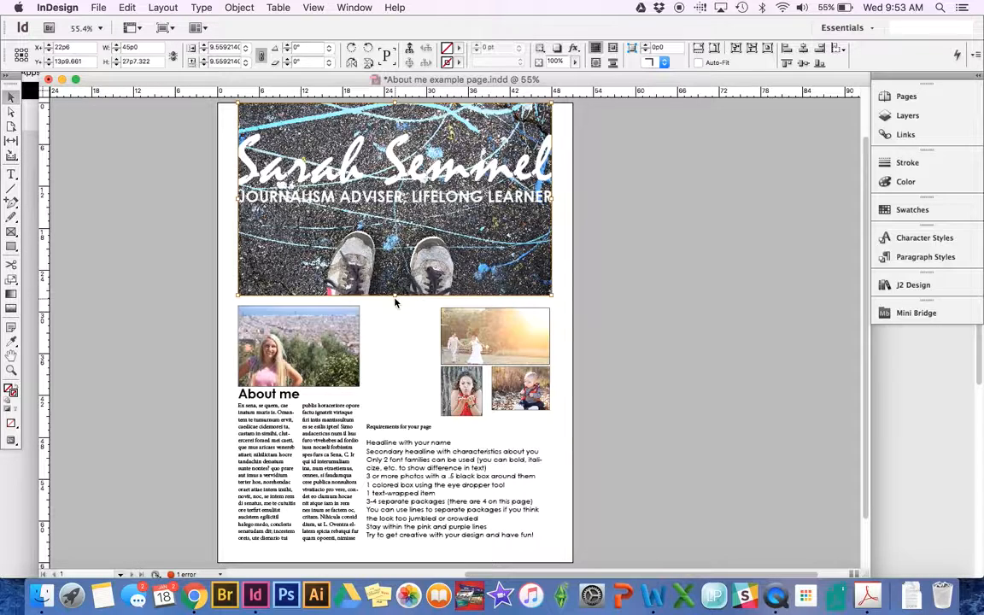
drag(394, 297, 388, 233)
key(super+z)
drag(237, 295, 207, 313)
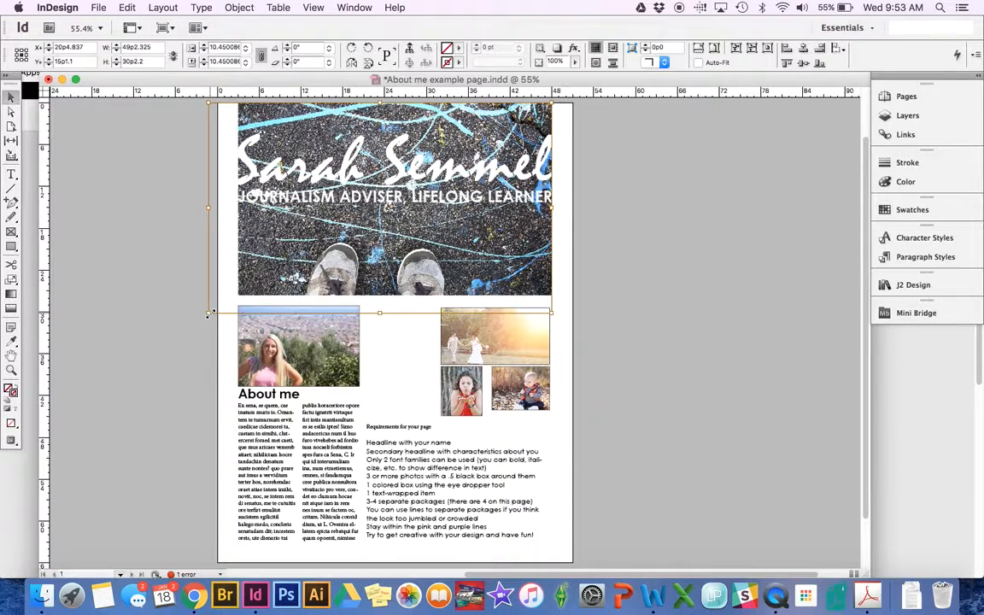
click(175, 213)
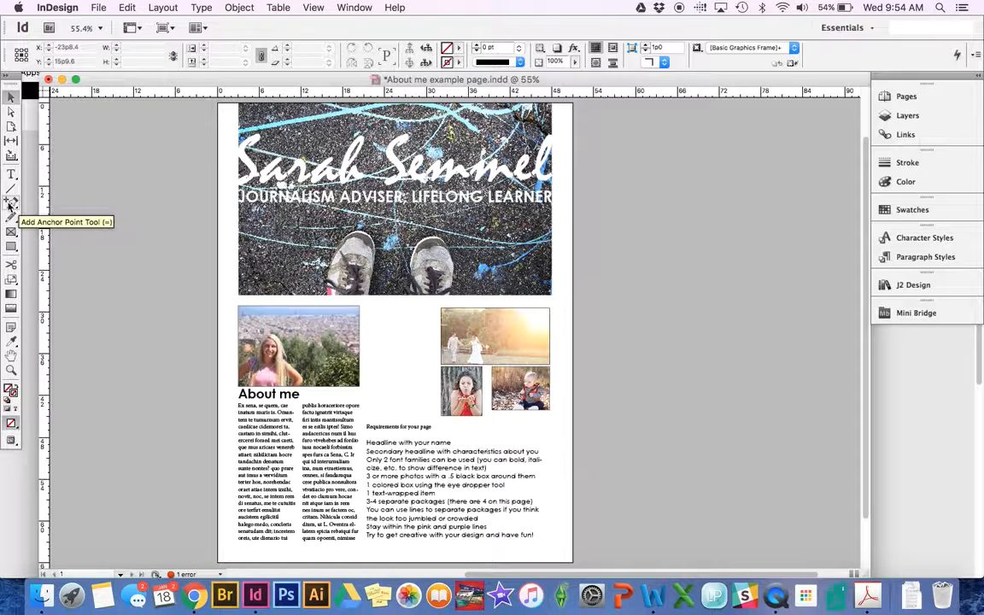
click(11, 202)
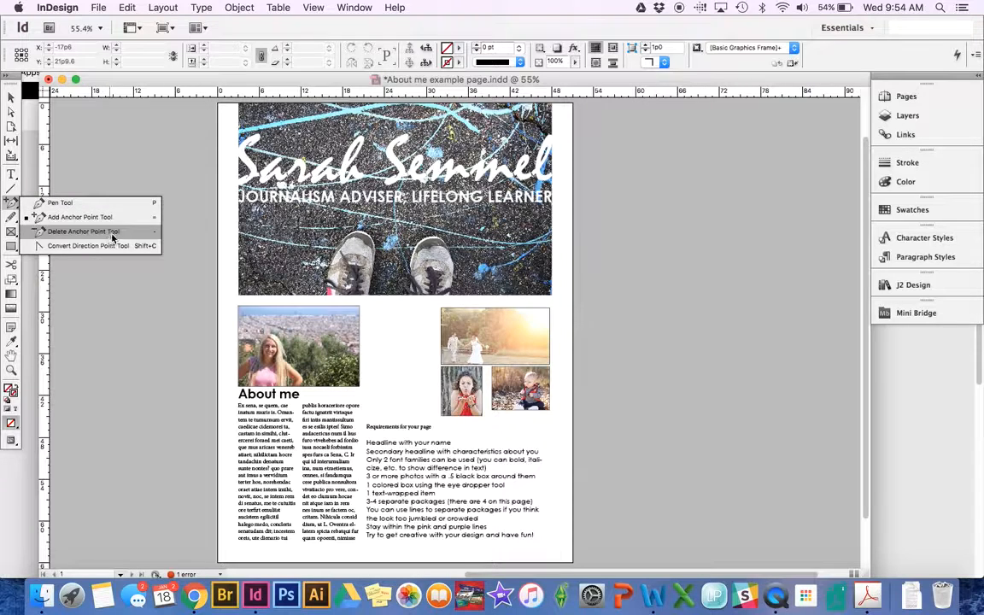
click(83, 231)
click(11, 175)
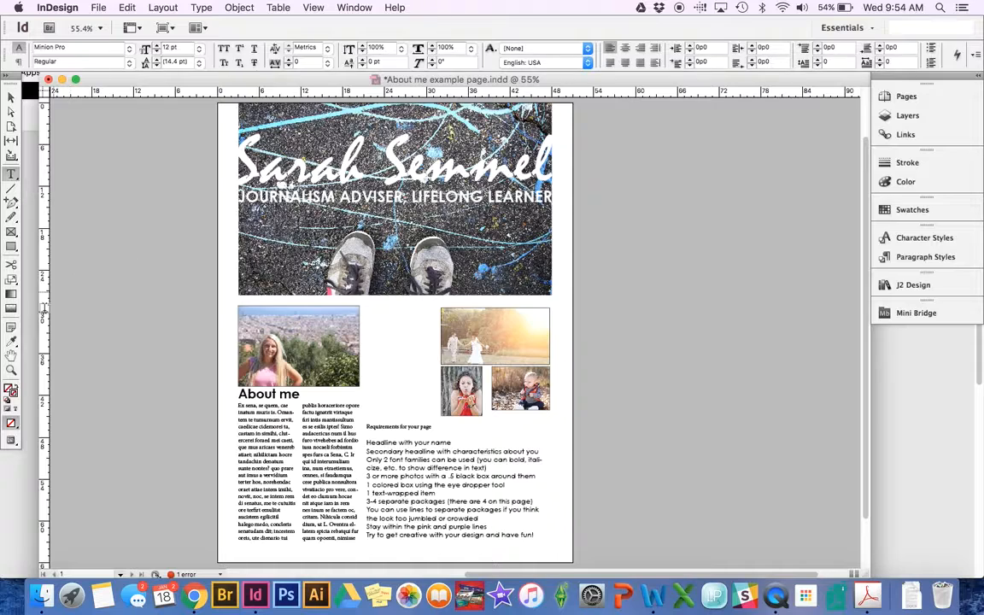
click(11, 342)
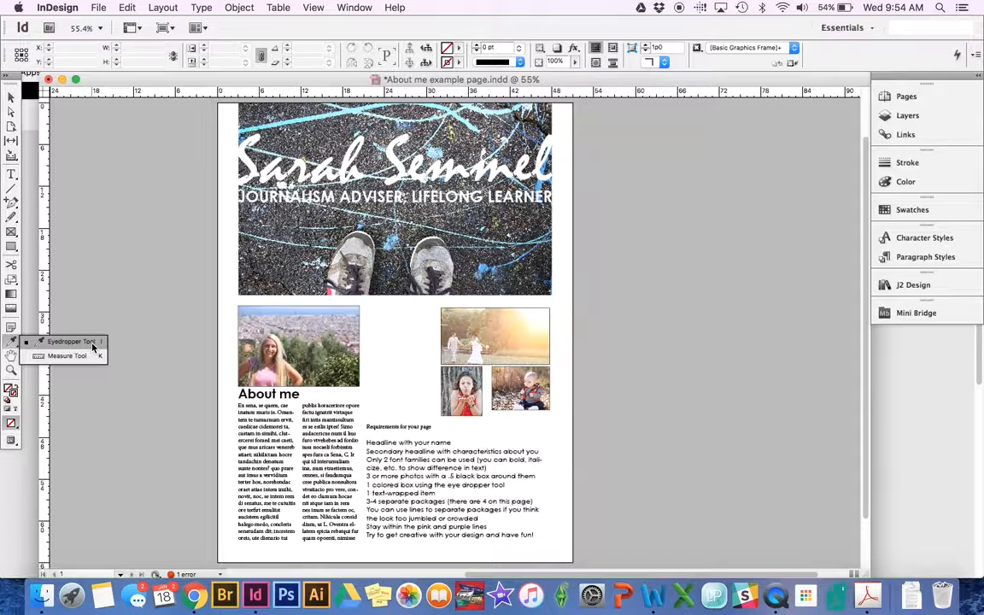
click(12, 342)
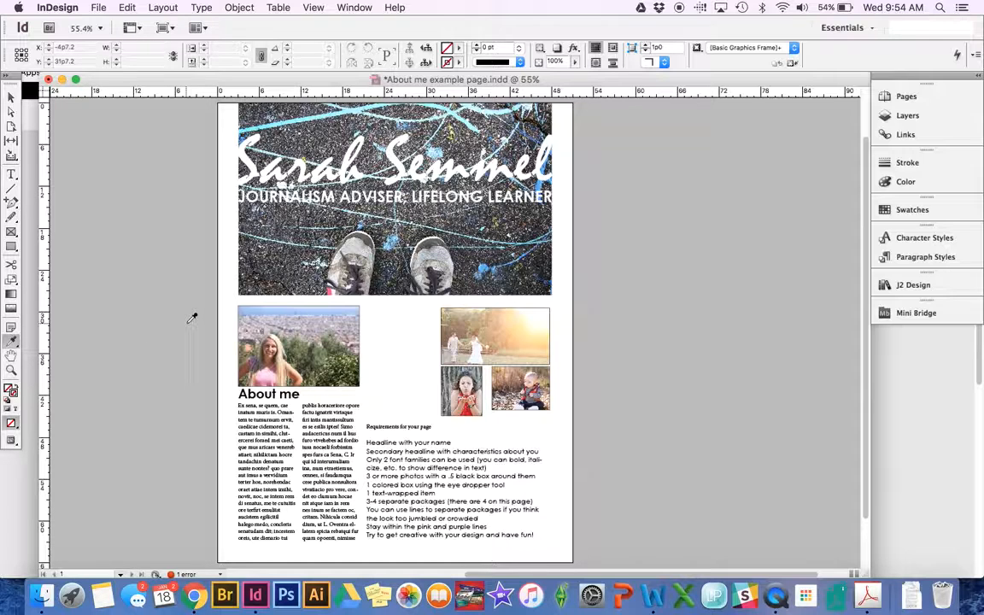
click(12, 358)
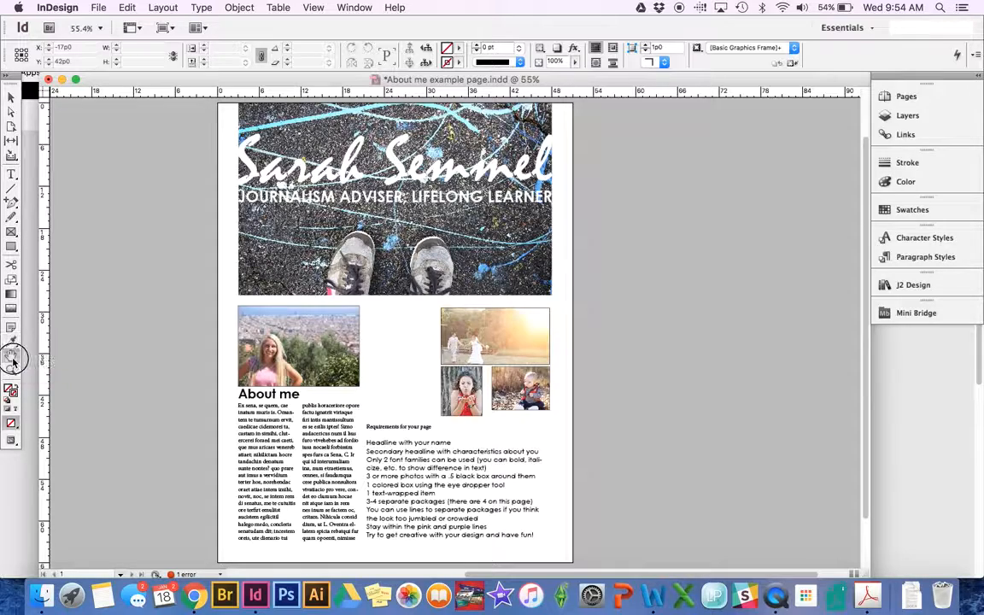
drag(400, 342, 411, 239)
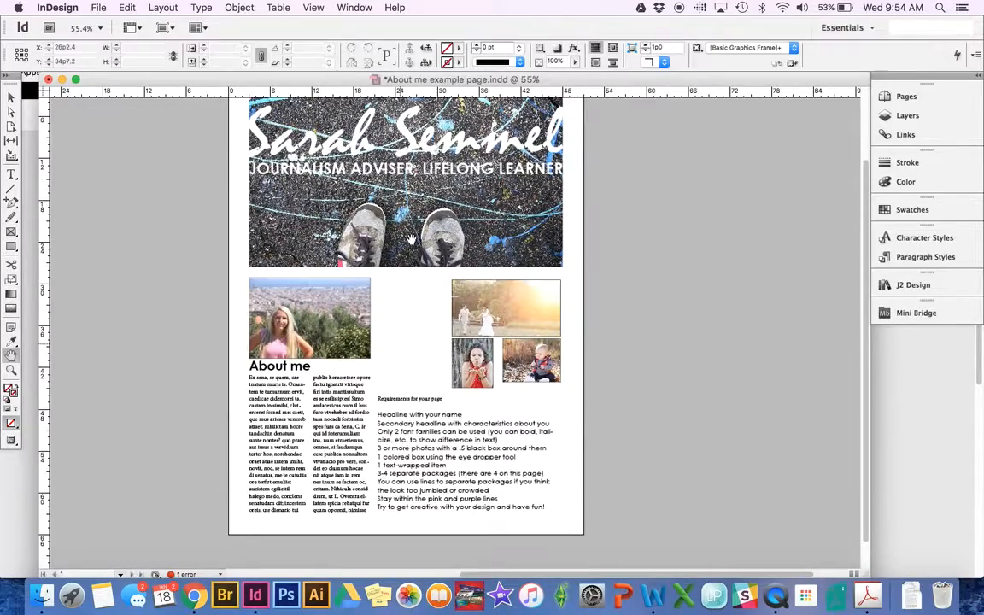
key(super+equal)
key(super+equal)
key(super+equal)
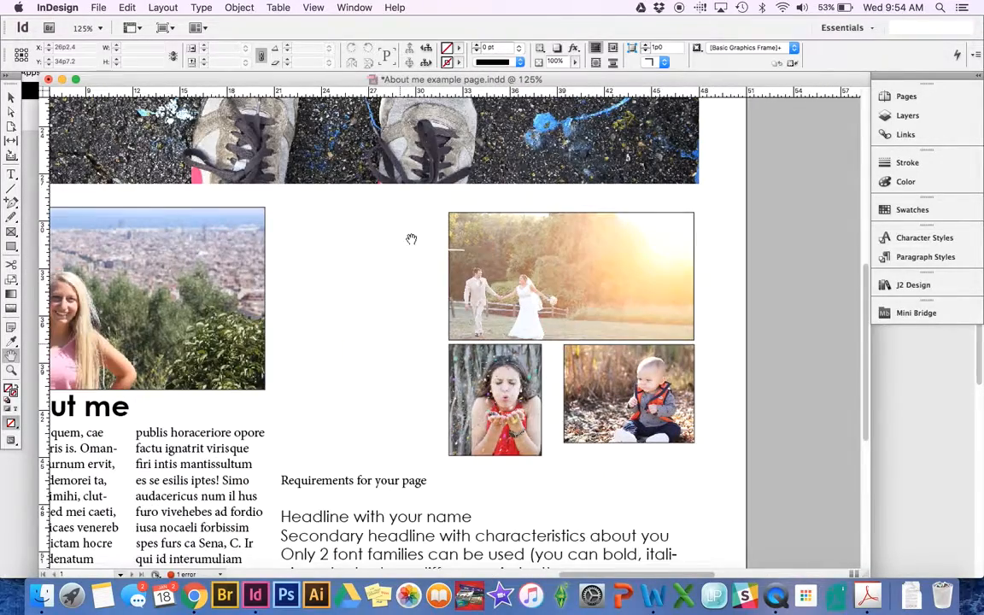
drag(362, 264, 380, 594)
drag(328, 303, 392, 248)
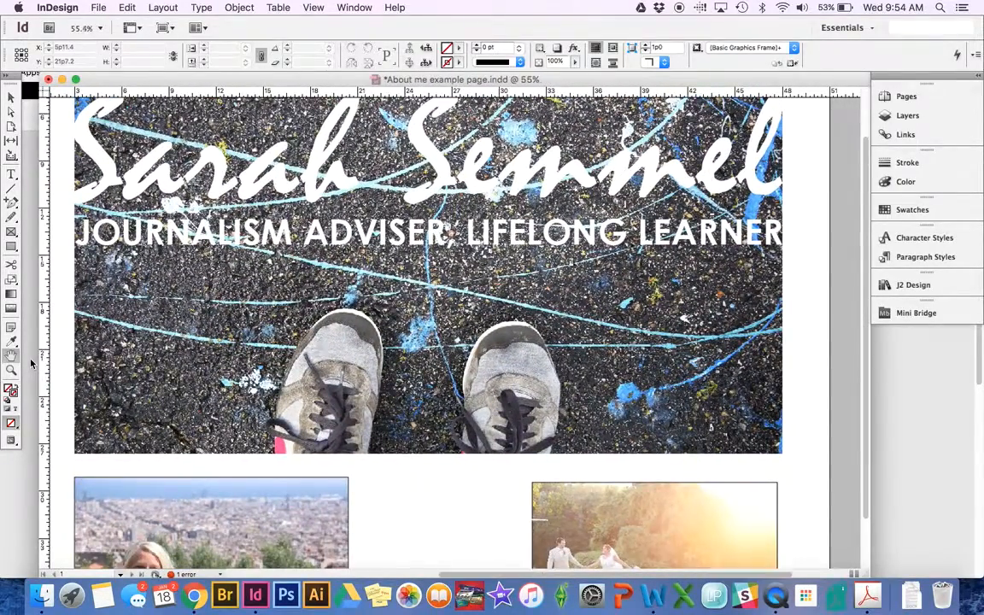
key(super+0)
click(11, 370)
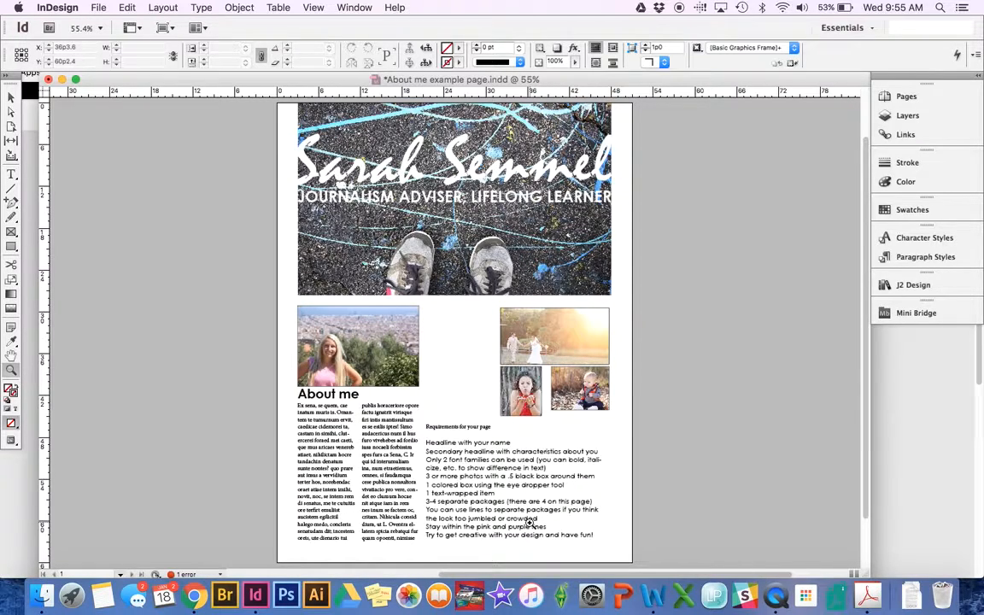
drag(413, 404, 601, 493)
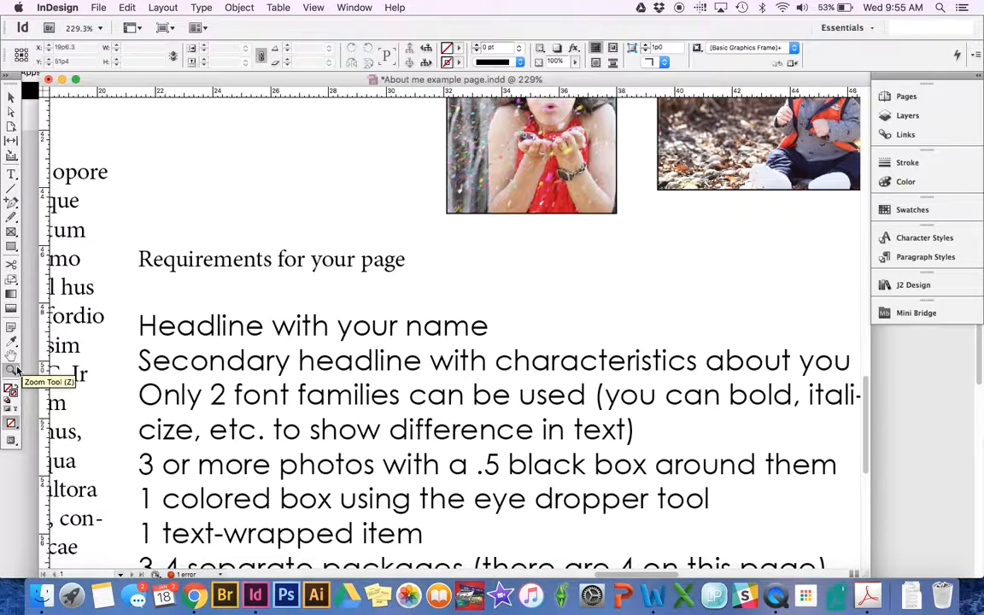
key(super+0)
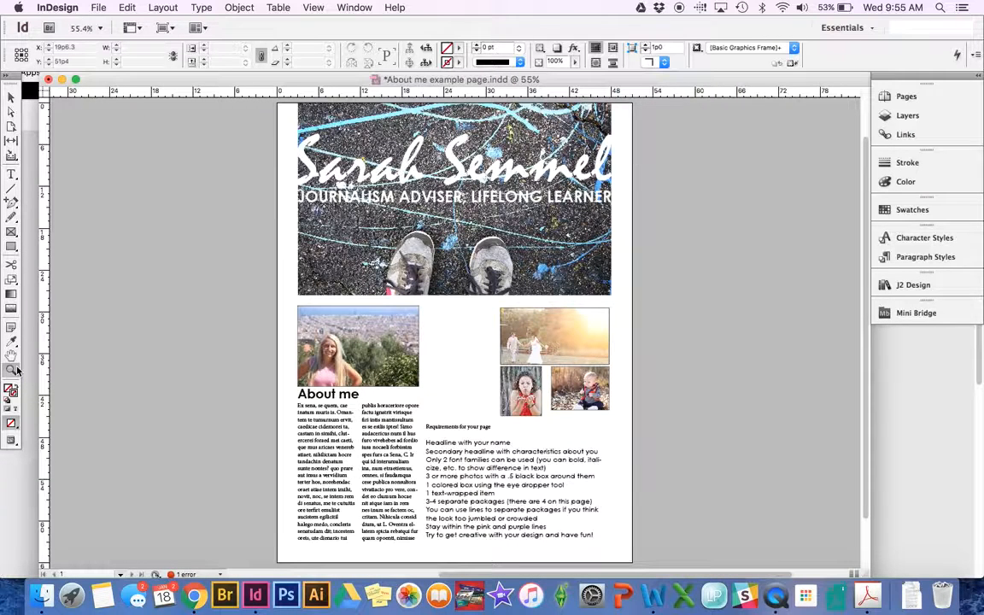
- Select the header photo frame and set its stroke weight to 0.5 pt
click(8, 97)
click(300, 252)
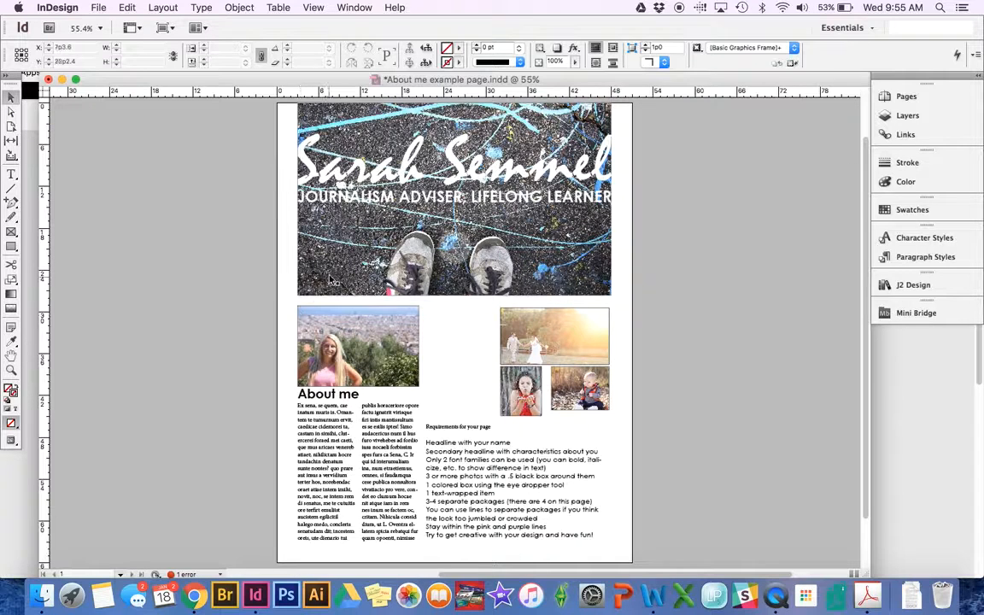
click(333, 279)
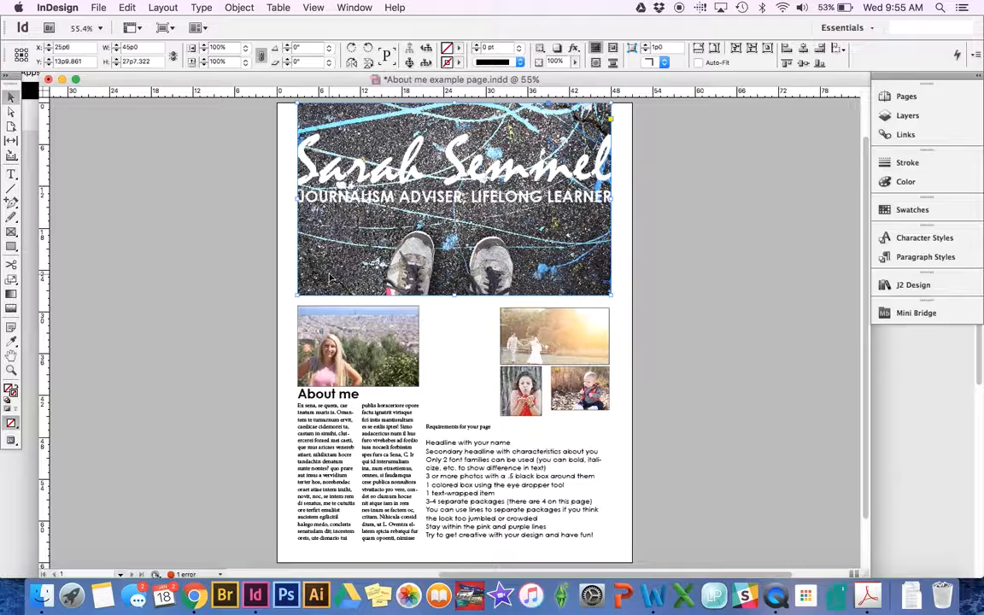
key(super+equal)
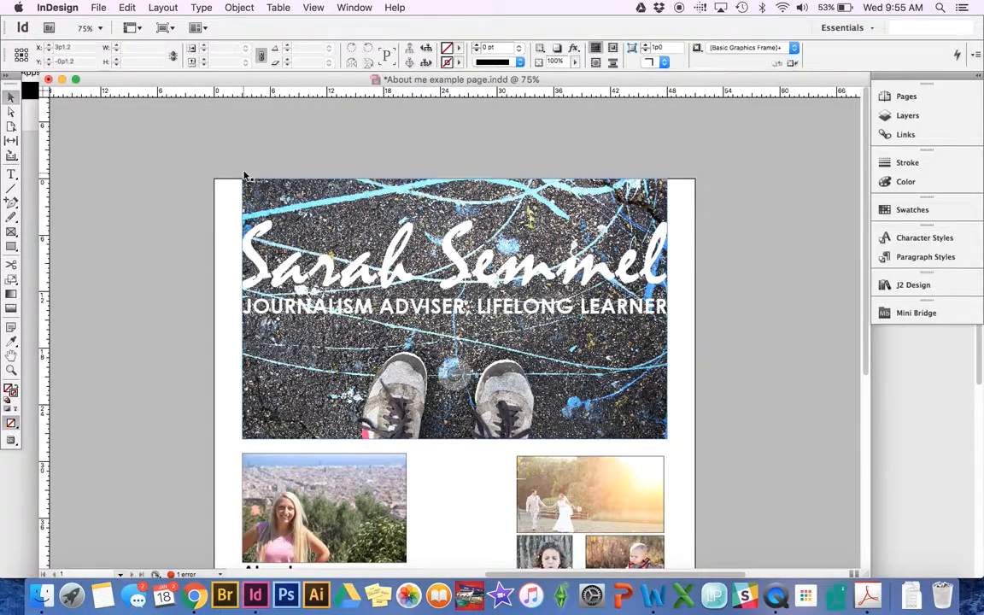
click(620, 424)
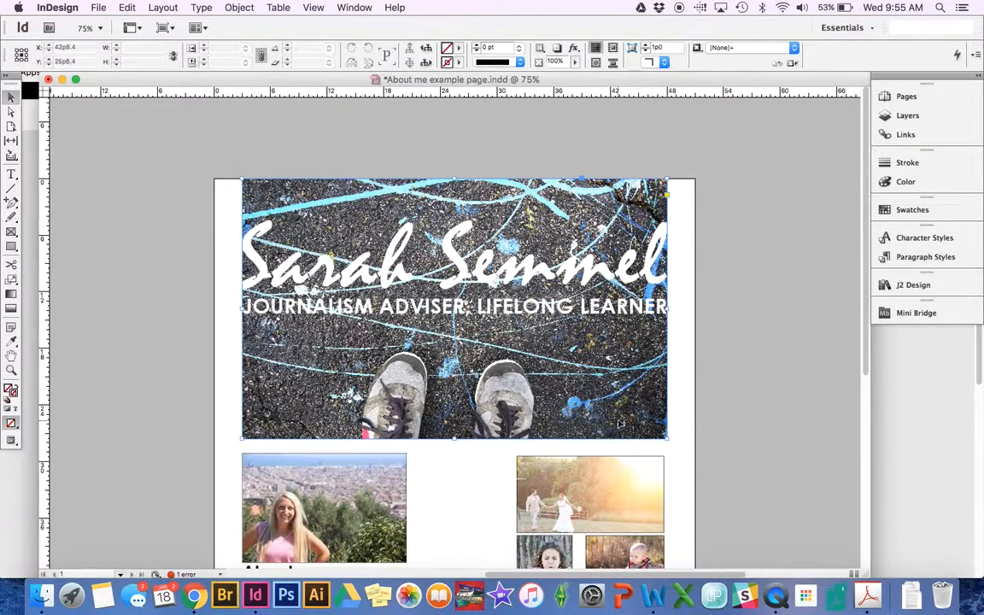
click(501, 47)
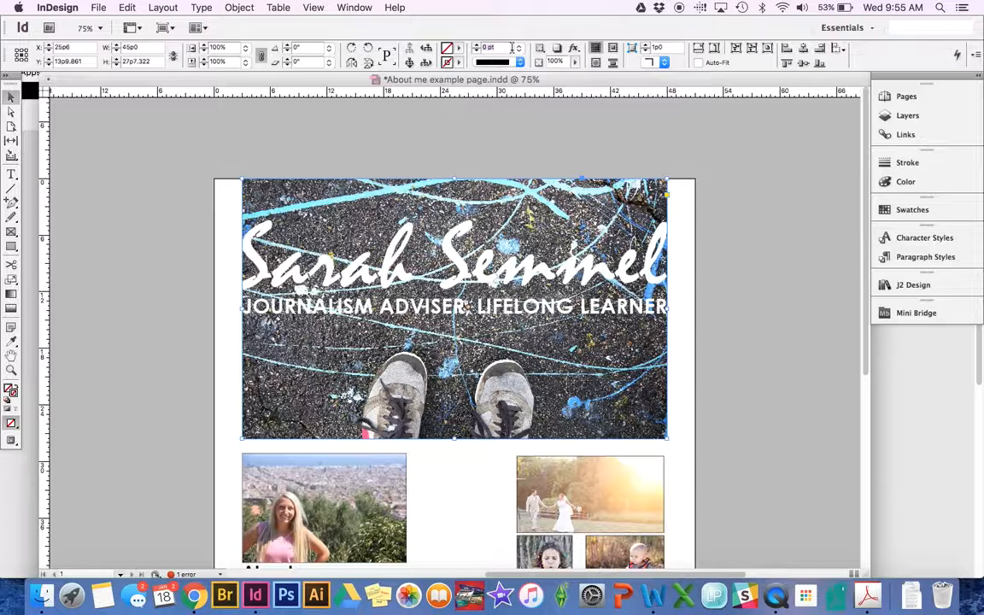
text(0.5)
key(Return)
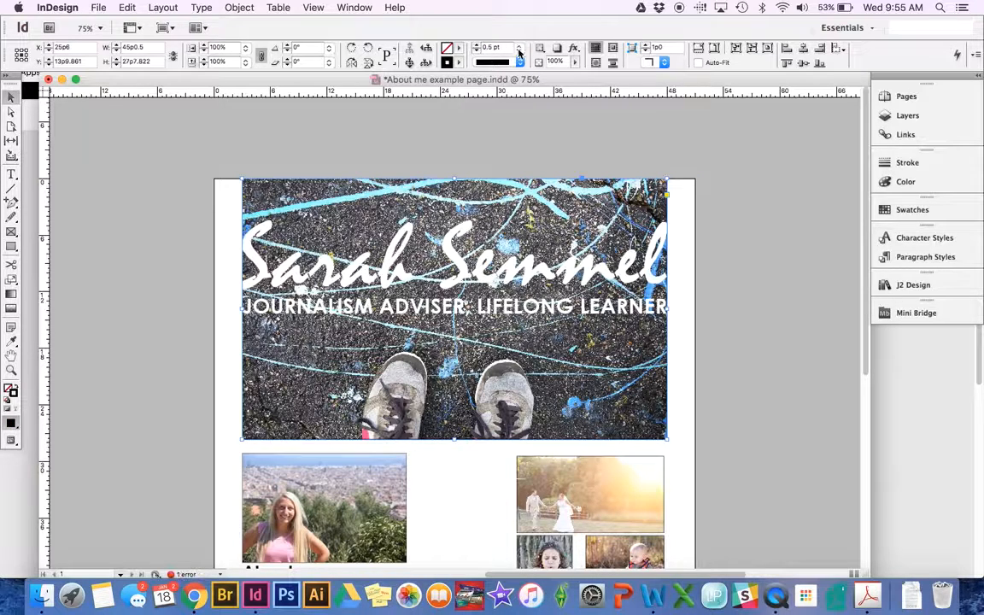
click(468, 48)
click(516, 77)
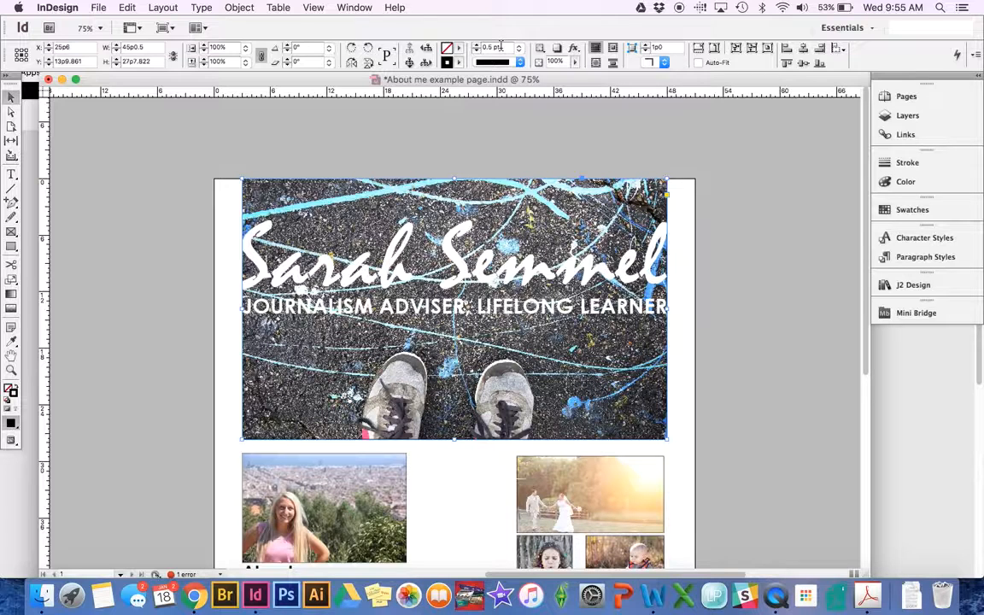
- Colour the header border teal (R 0, G 211, B 178) and zoom in to inspect it
double_click(448, 67)
click(670, 207)
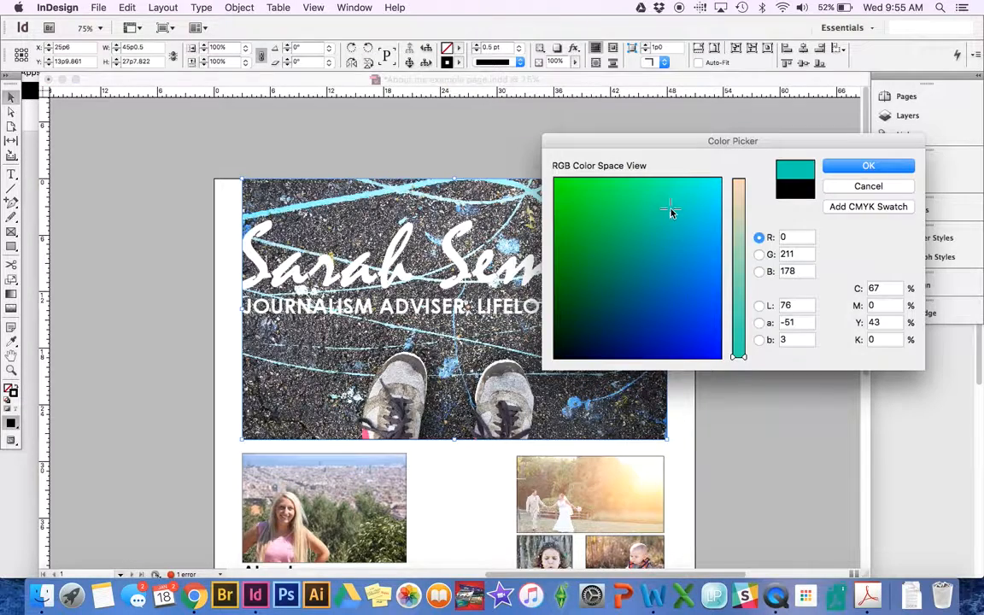
key(Return)
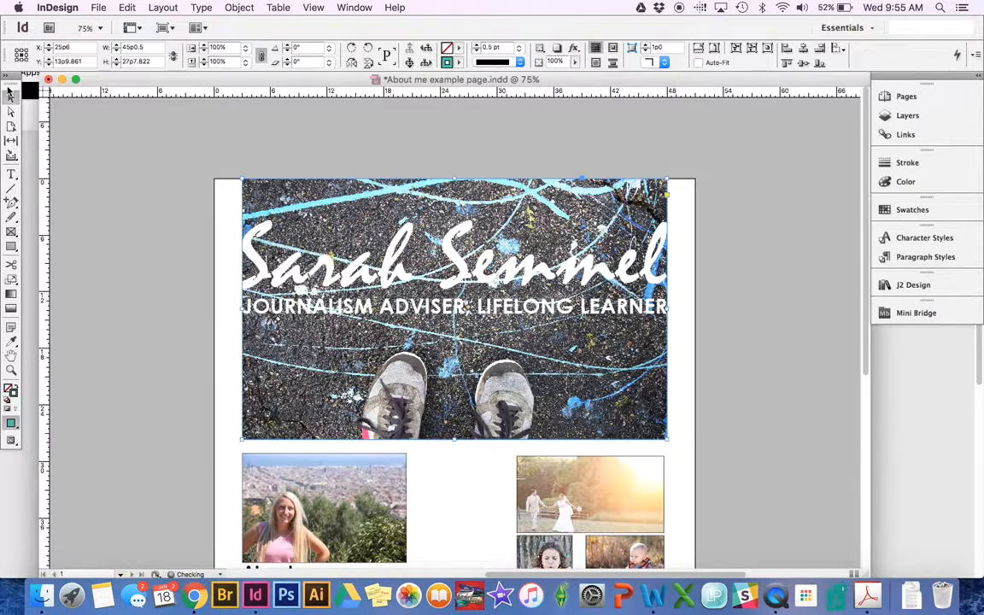
click(133, 189)
key(super+equal)
key(super+equal)
key(super+equal)
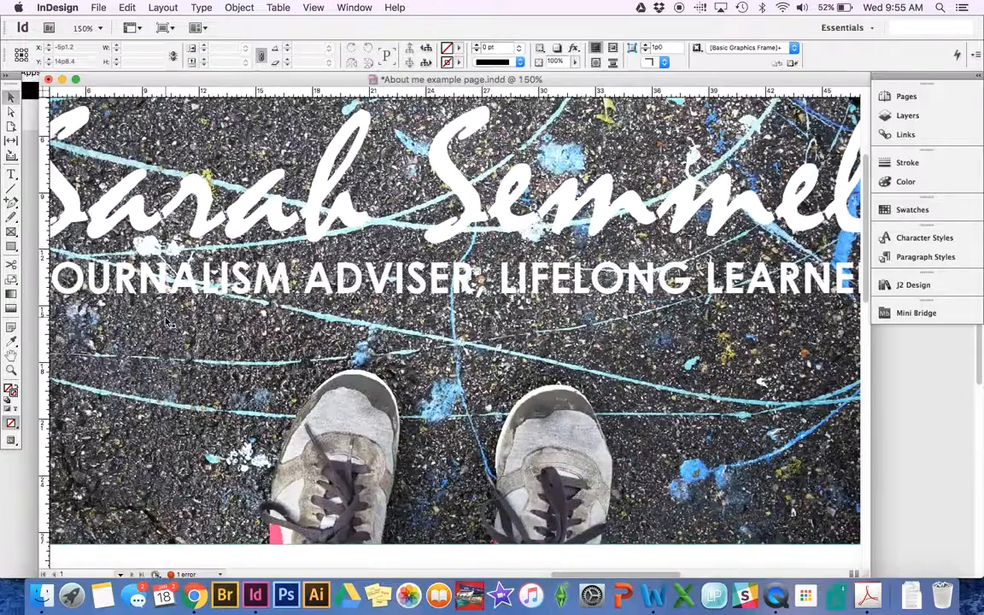
- Inspect the header frame's border and fill swatch options, then fit the whole page with Cmd+0
scroll(404, 446, left, 5)
scroll(403, 446, down, 2)
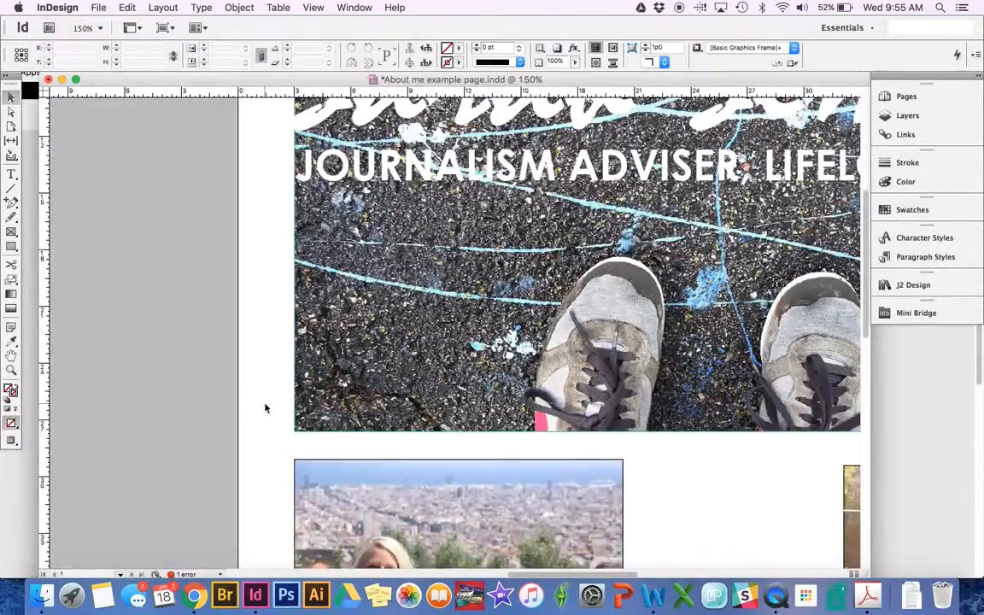
key(super+equal)
key(super+equal)
key(super+equal)
scroll(267, 409, left, 8)
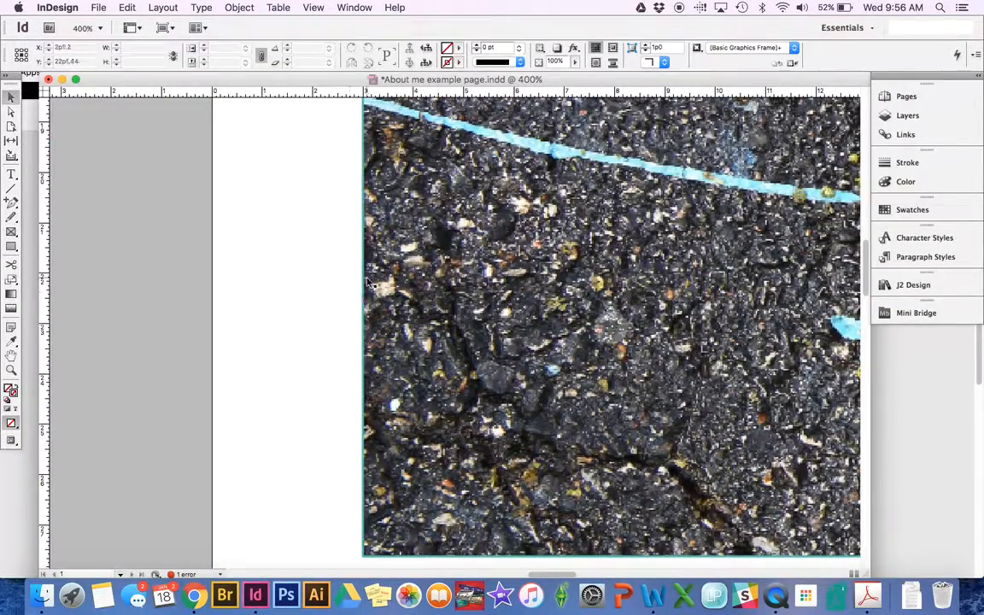
click(423, 188)
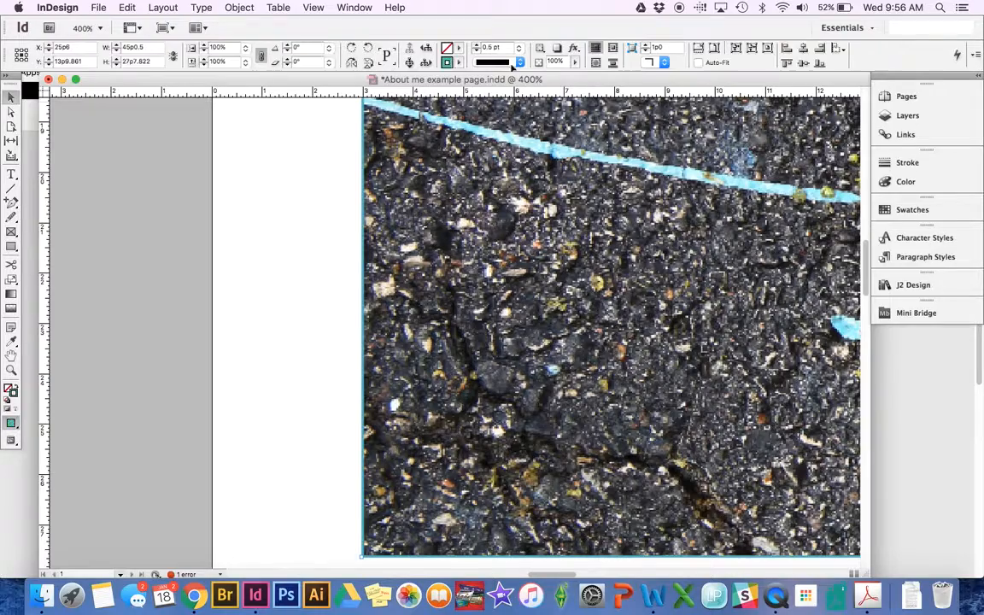
click(458, 65)
click(319, 187)
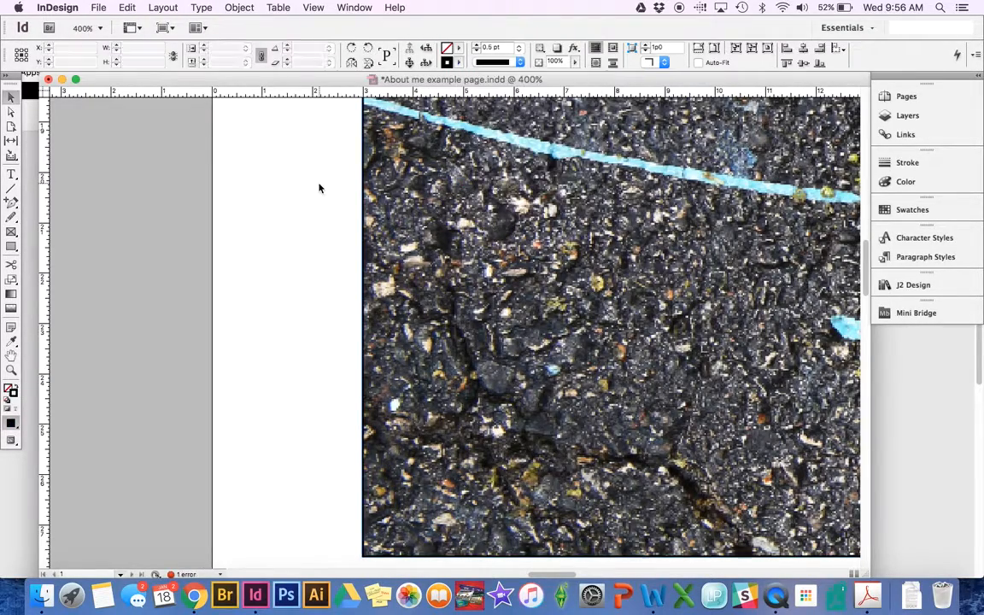
key(super+0)
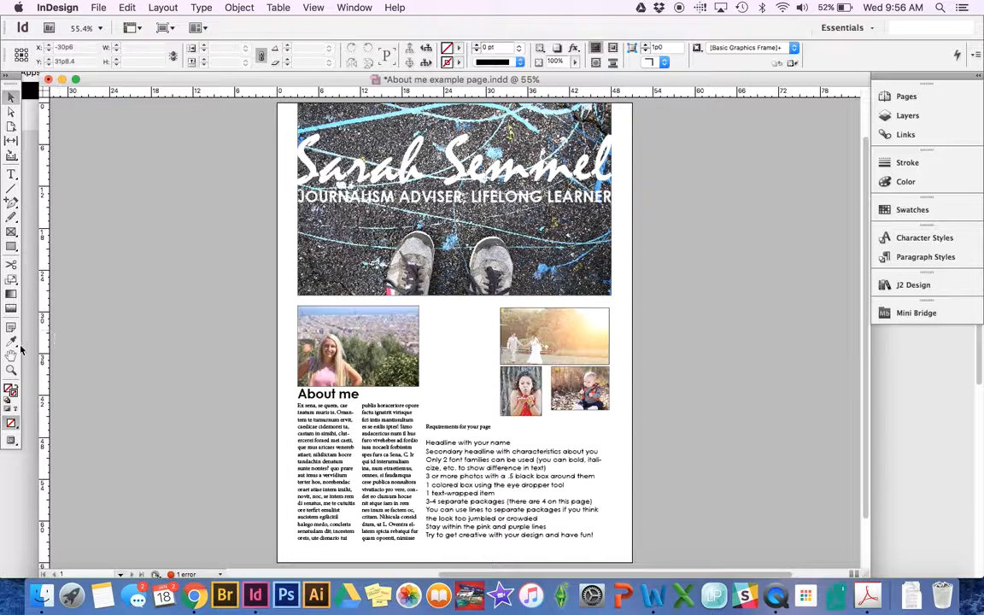
- Draw an empty 27p2.4 × 16p7.2 rectangle frame over the three-photo package
click(11, 234)
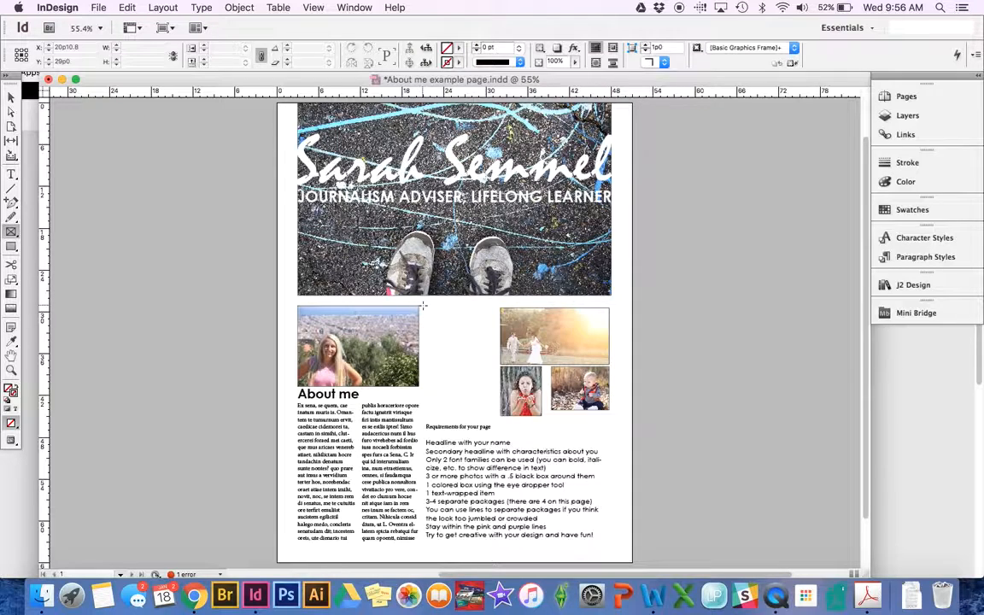
drag(422, 305, 611, 422)
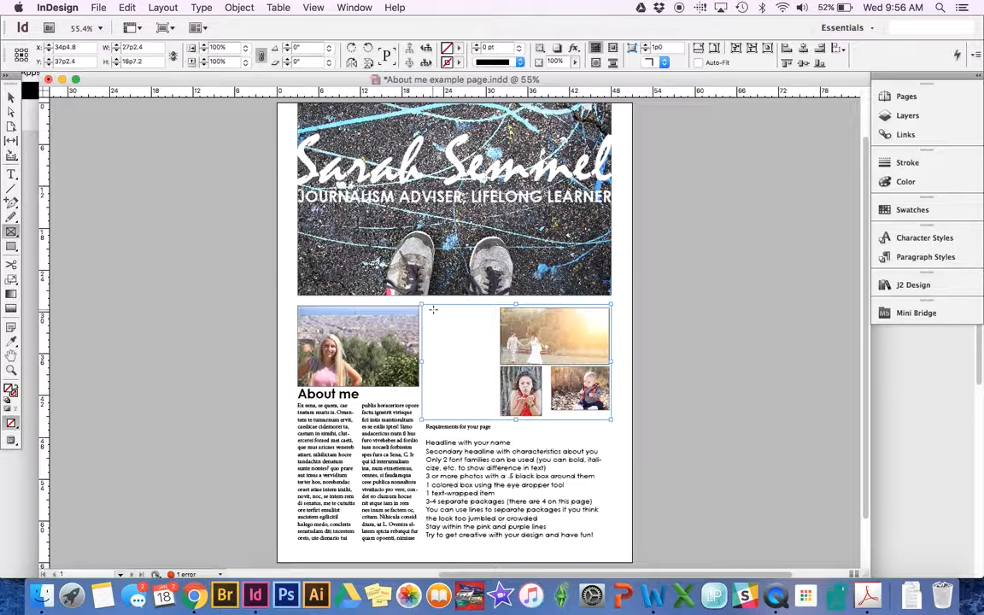
click(11, 340)
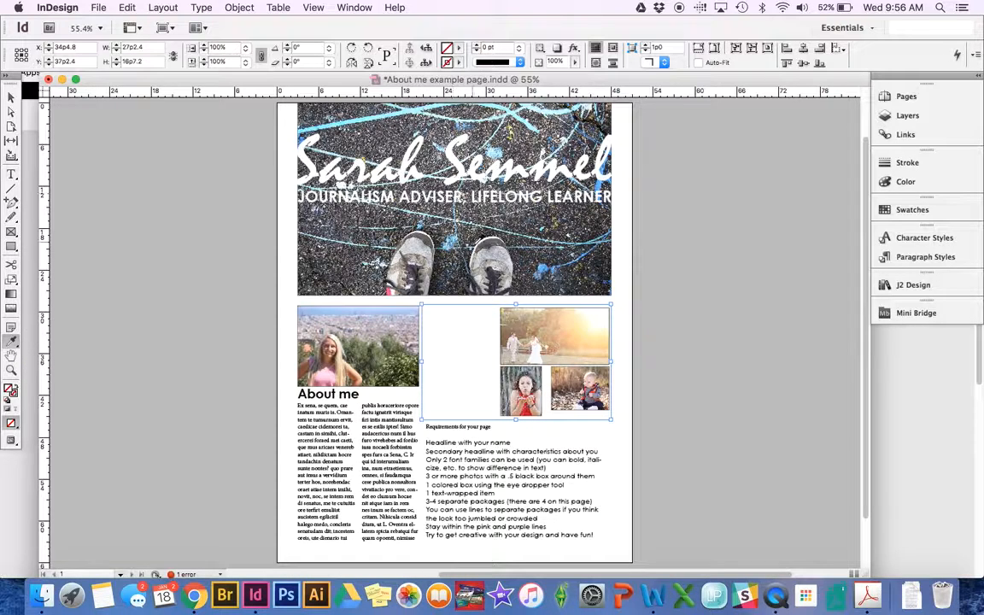
- Fill the new frame with light blue from the header, then resample a grey from a photo
click(544, 262)
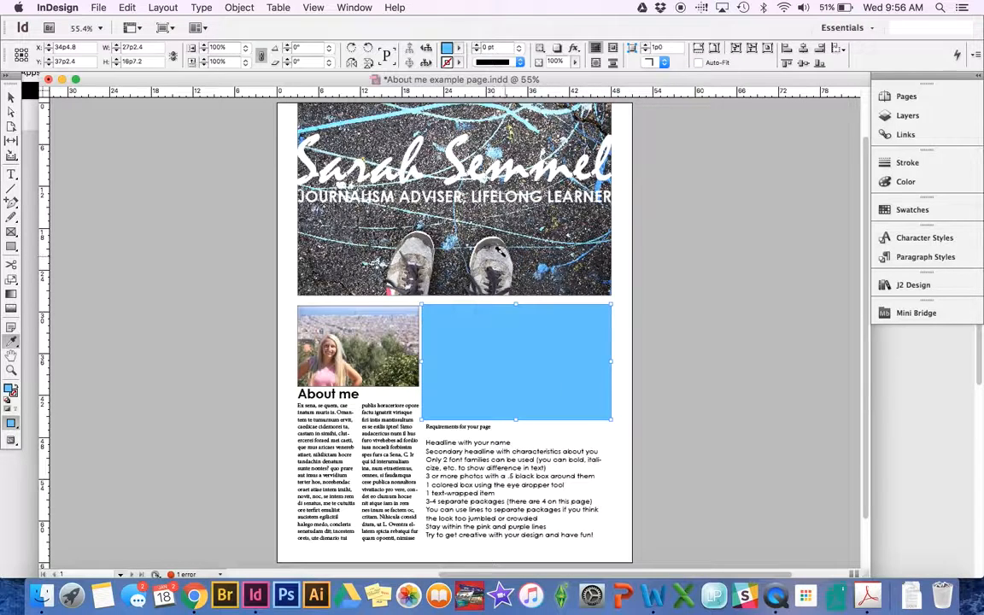
click(11, 98)
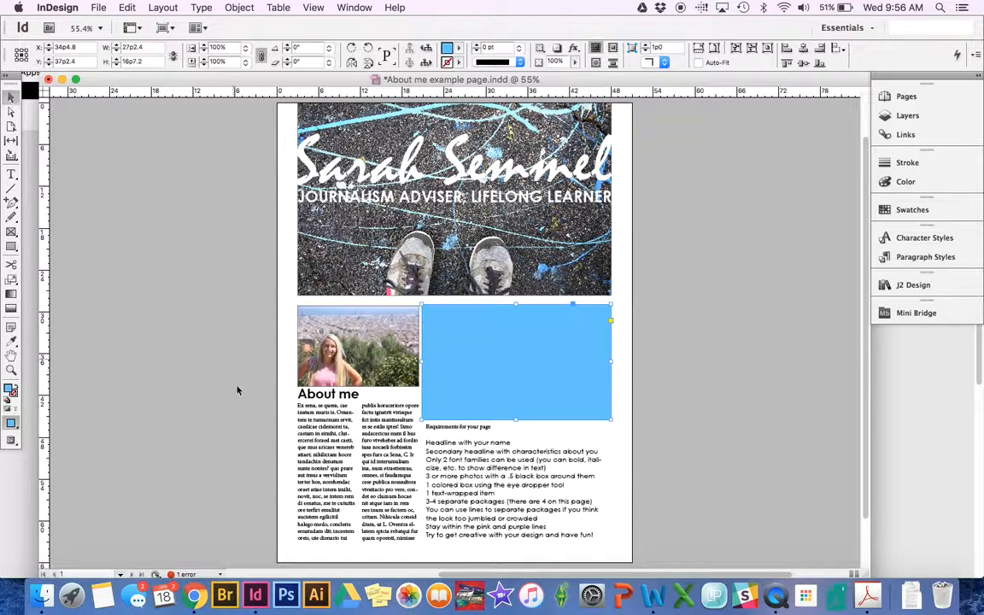
click(12, 341)
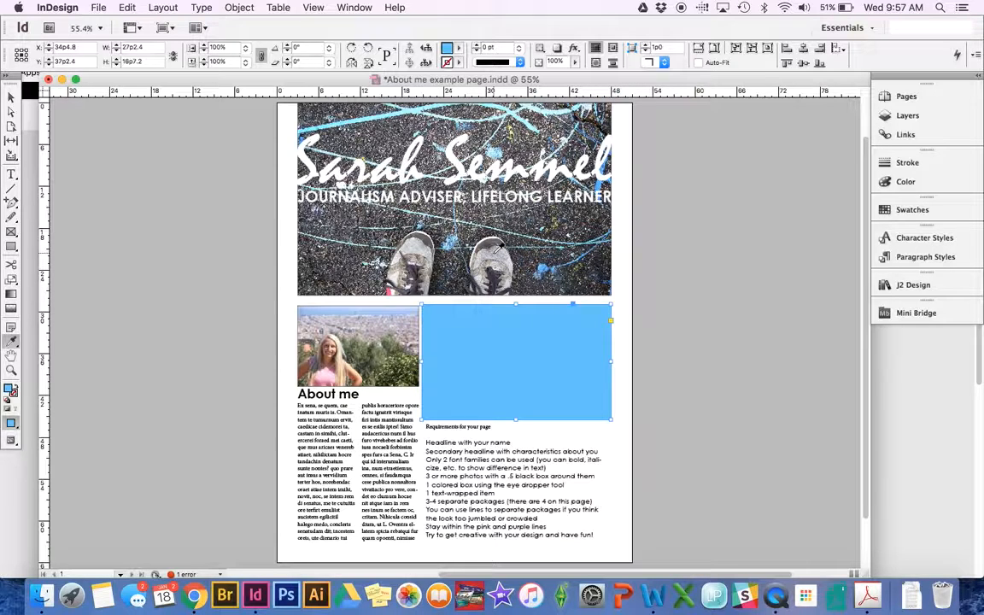
click(486, 249)
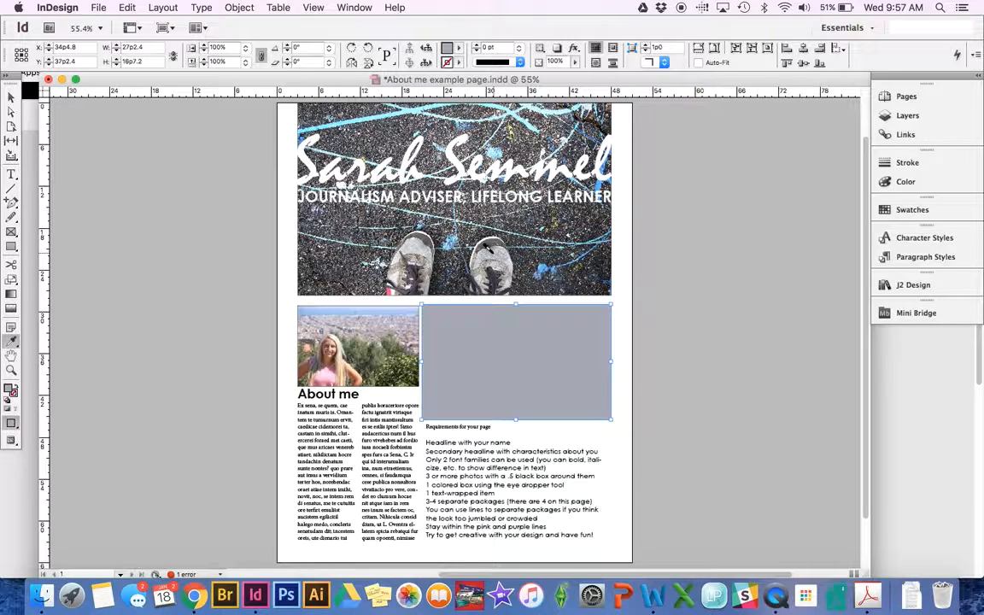
- Undo the stray grey on the About me heading and send the grey rectangle to the back
click(346, 393)
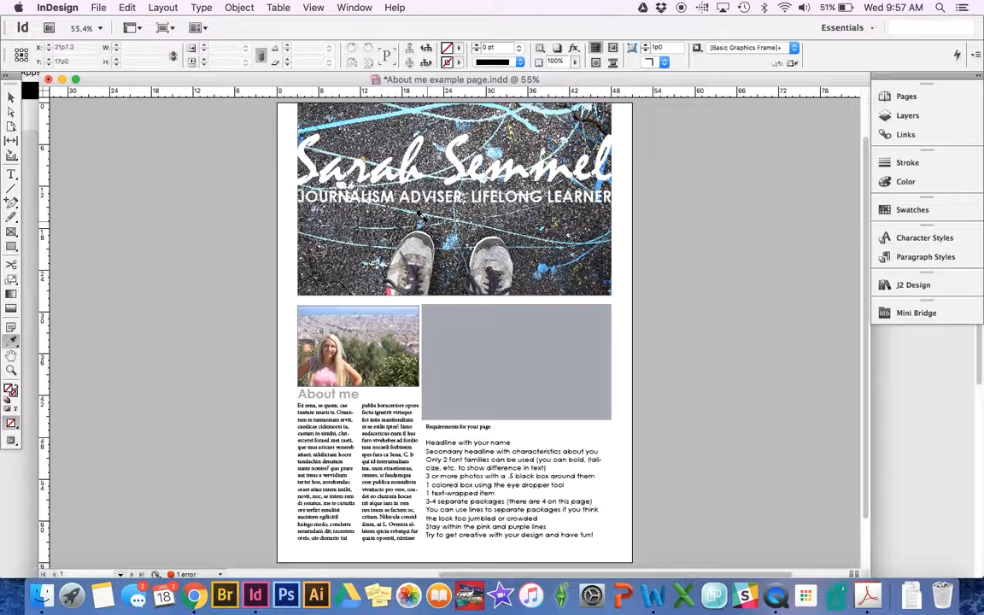
key(super+z)
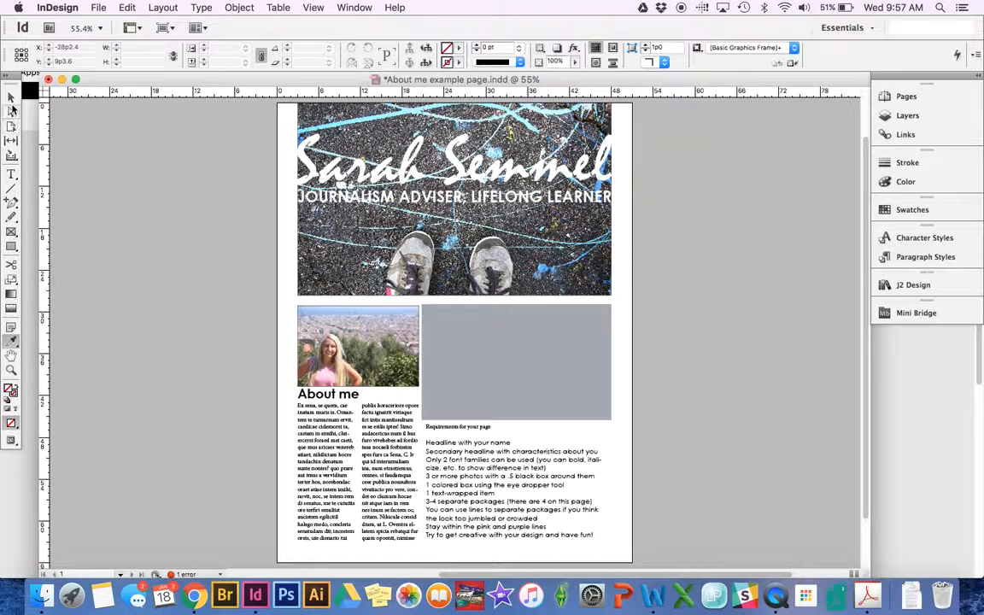
click(11, 98)
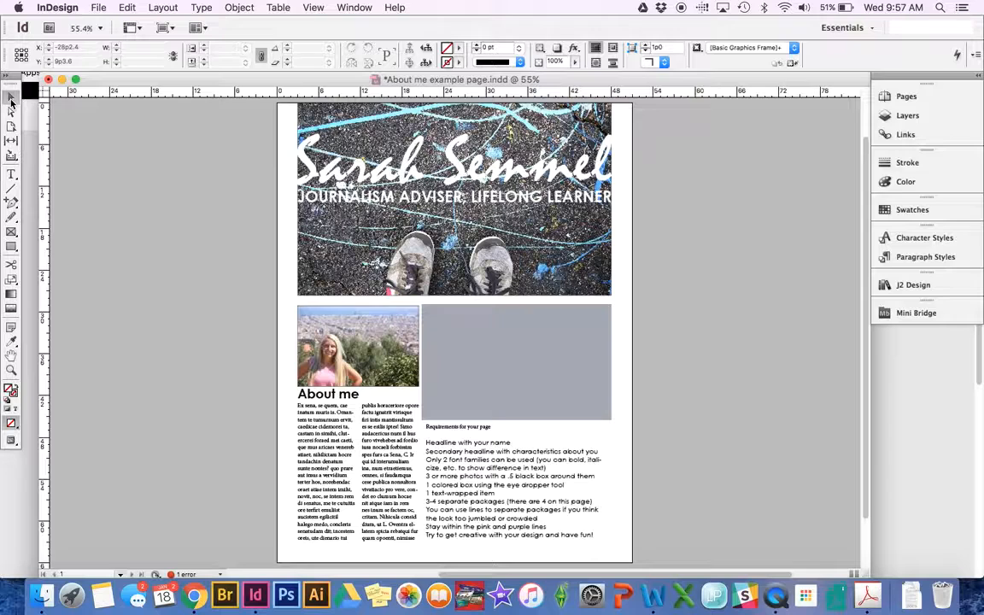
click(440, 357)
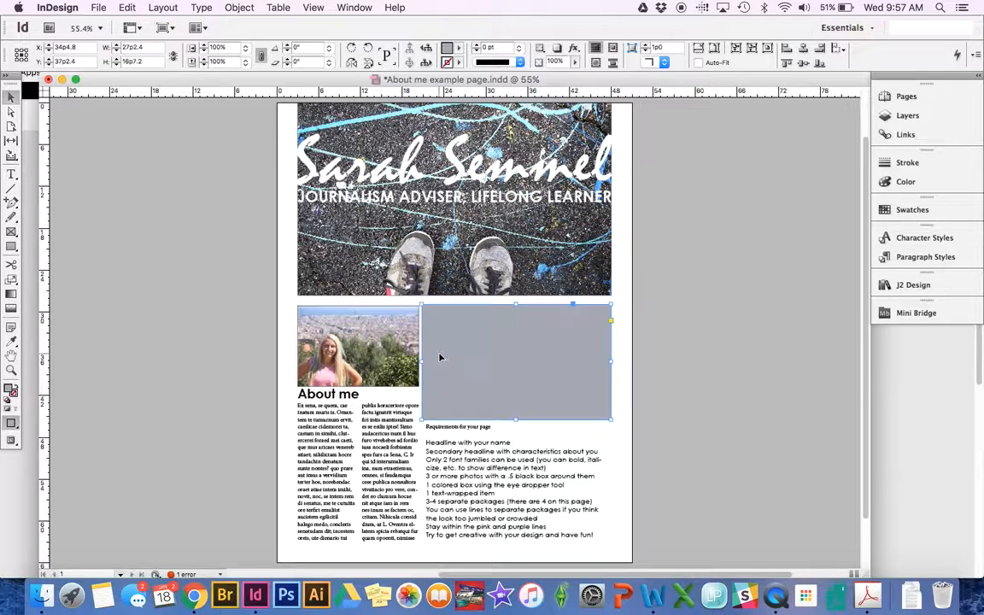
click(239, 8)
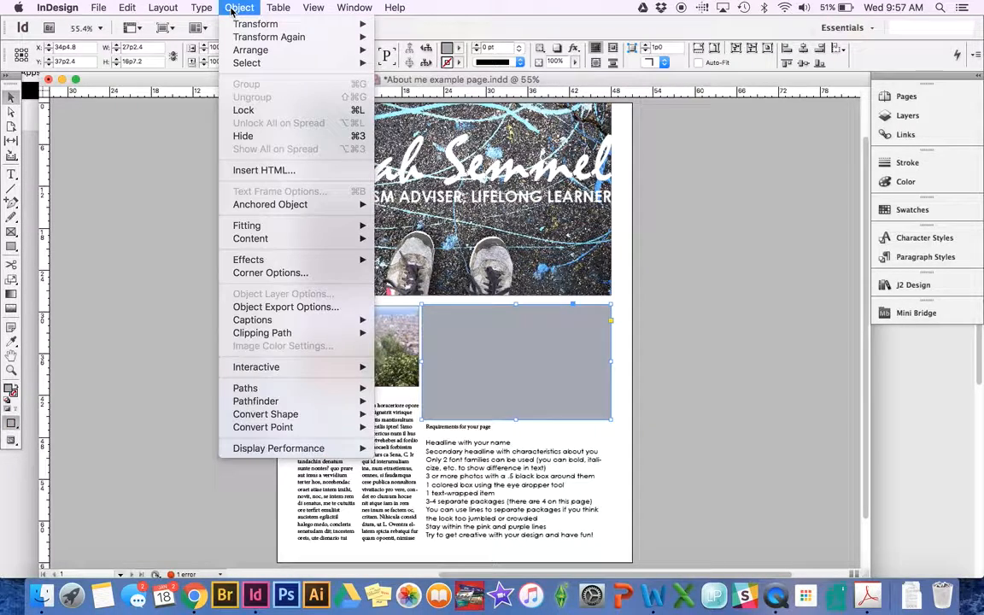
mouse_move(256, 50)
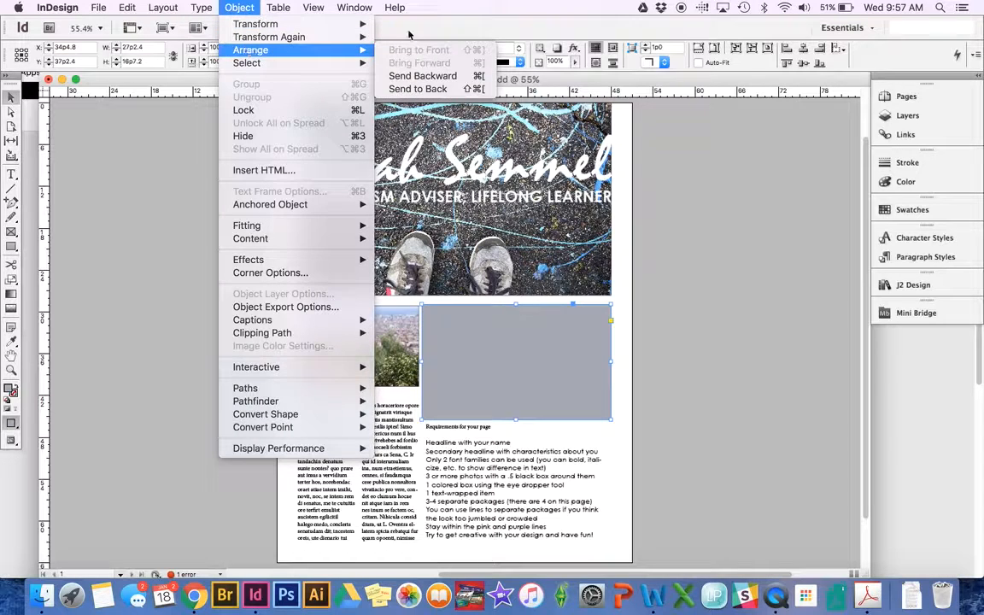
click(476, 91)
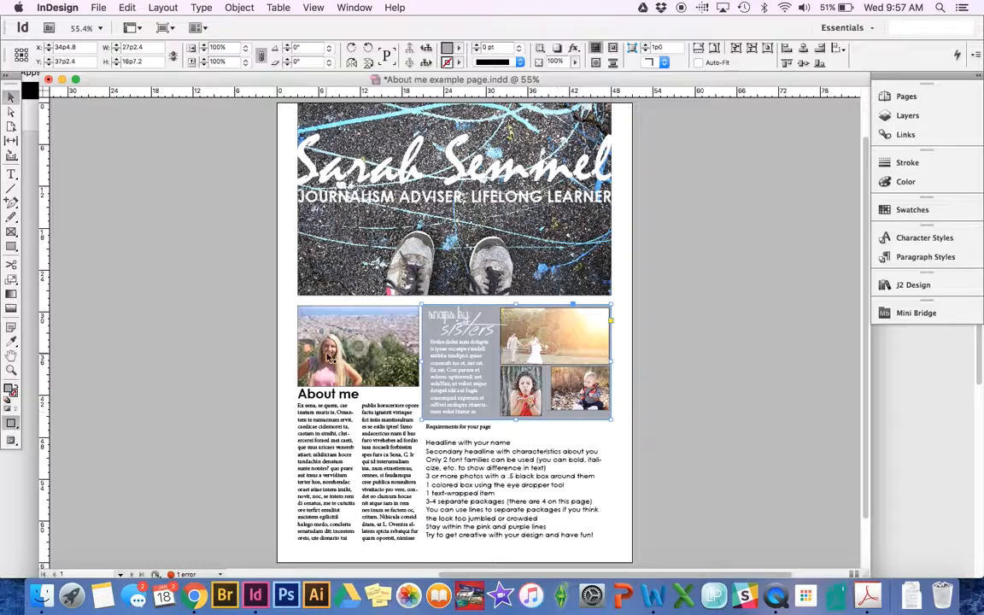
key(super+equal)
key(super+equal)
key(super+equal)
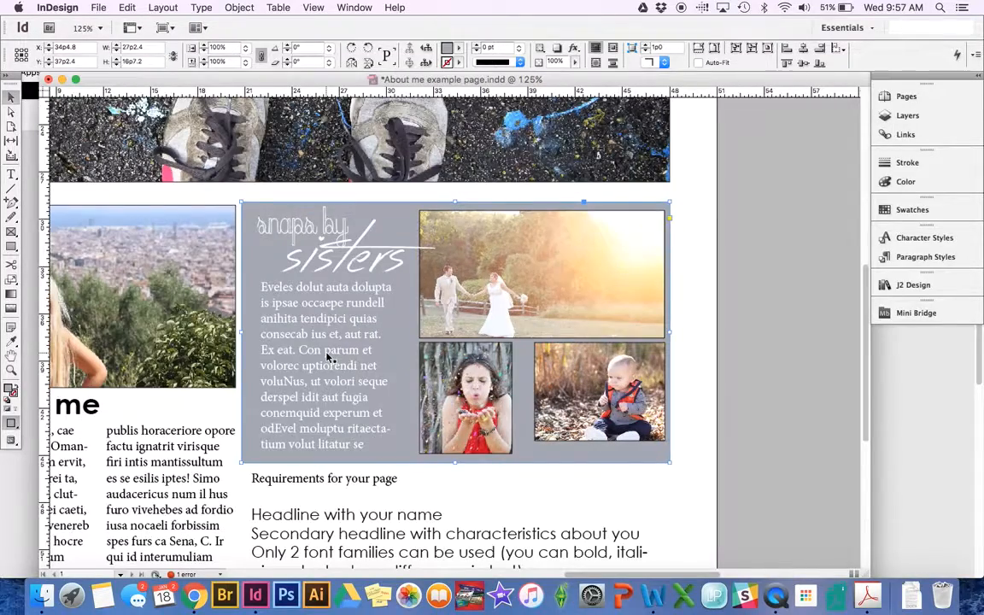
- Drag a horizontal guide from the top ruler to the About me photo's top edge, about 29p0.6
key(super+equal)
scroll(342, 375, left, 3)
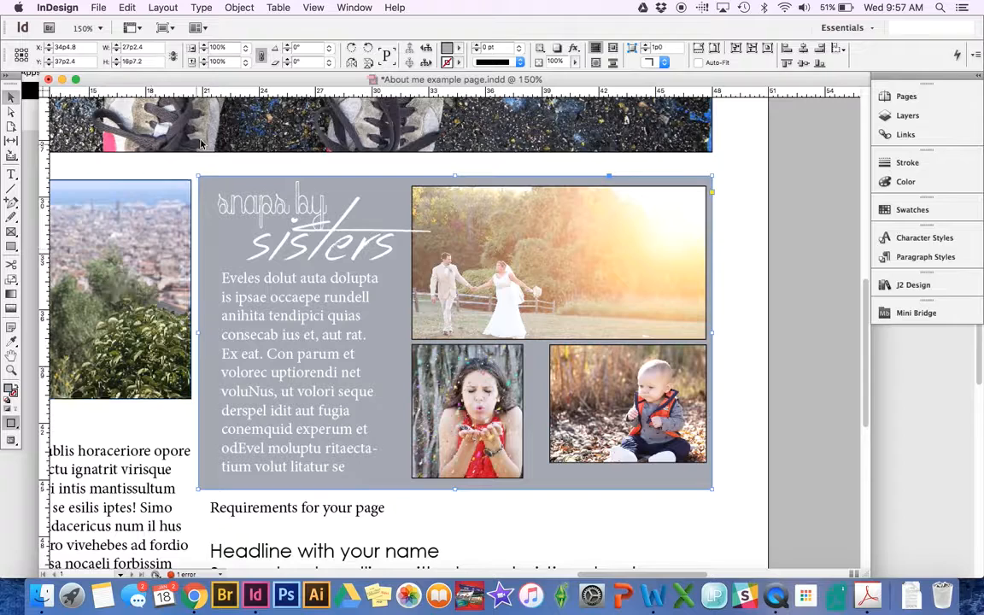
click(313, 107)
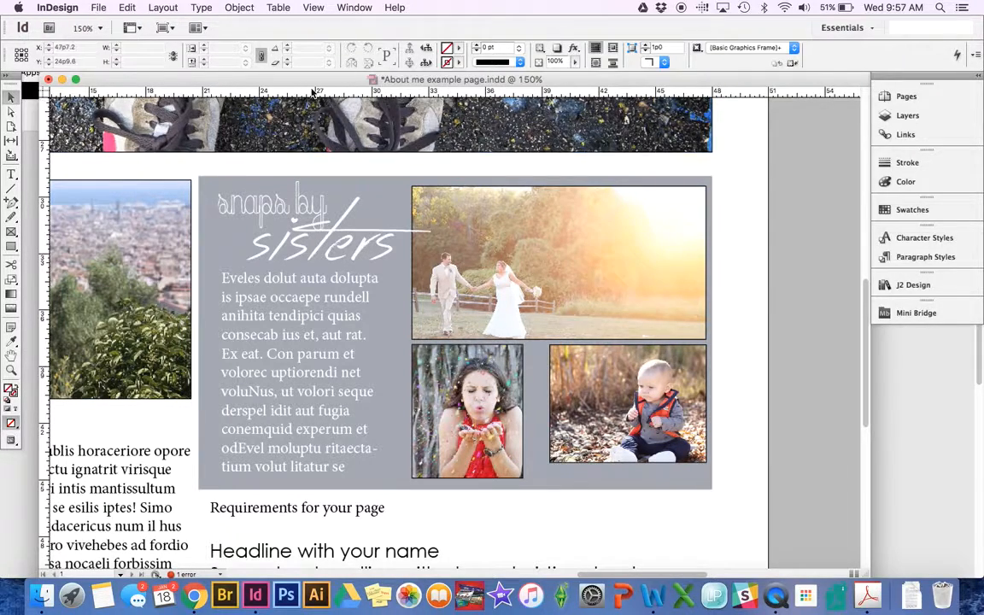
drag(288, 93, 290, 181)
scroll(290, 181, left, 5)
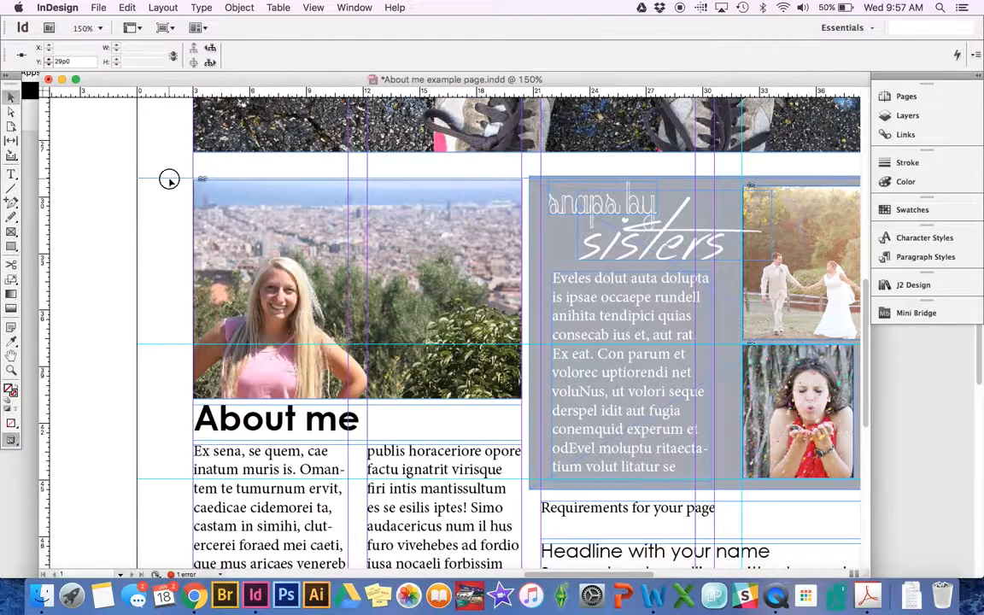
drag(169, 180, 170, 179)
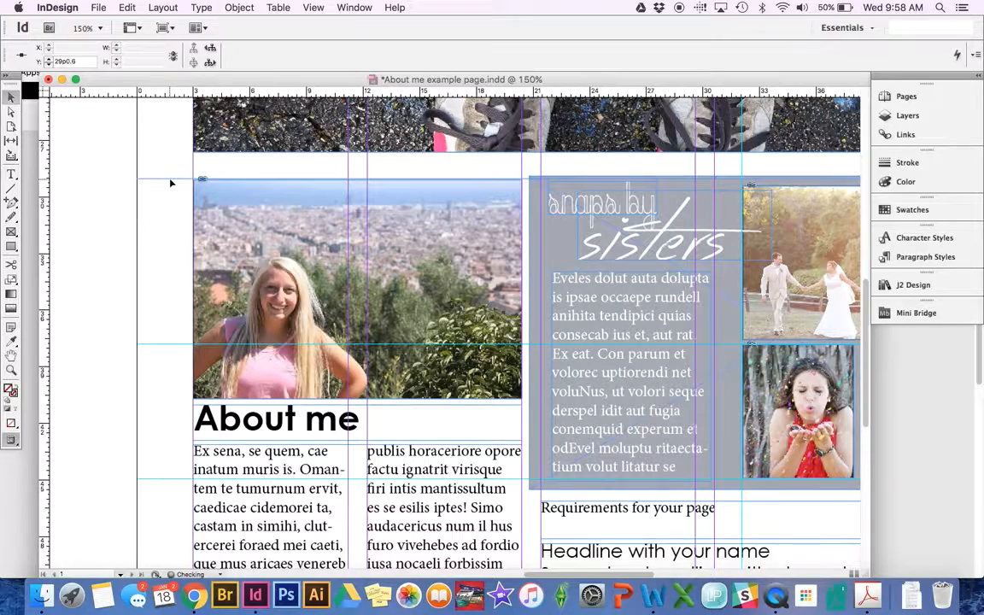
key(super+equal)
key(super+equal)
- Fine-tune the guide onto the frames' top edge and lower the grey box's top edge to it
scroll(408, 374, left, 4)
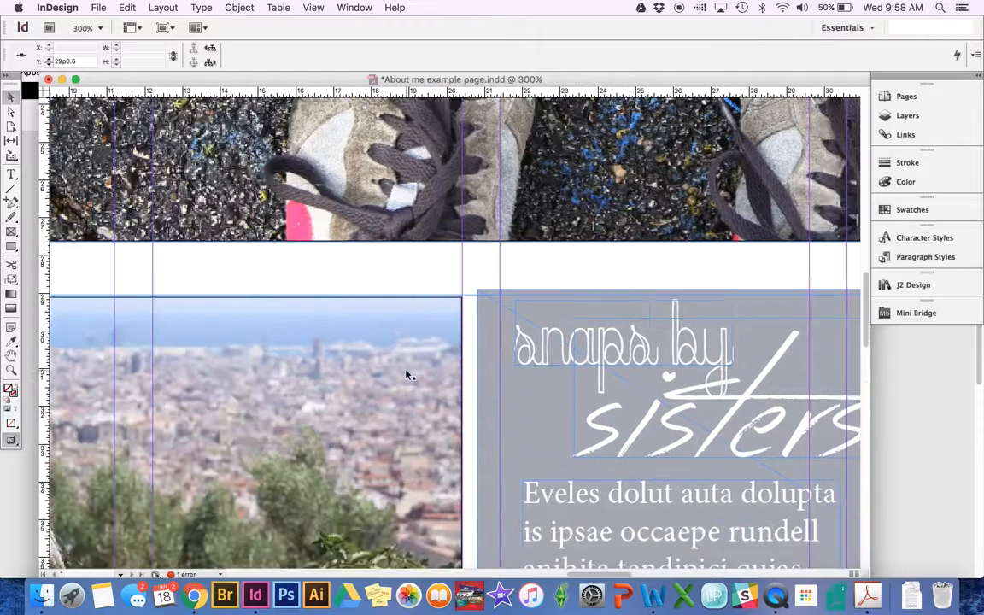
mouse_move(471, 299)
mouse_down()
mouse_move(469, 324)
mouse_move(470, 301)
mouse_up()
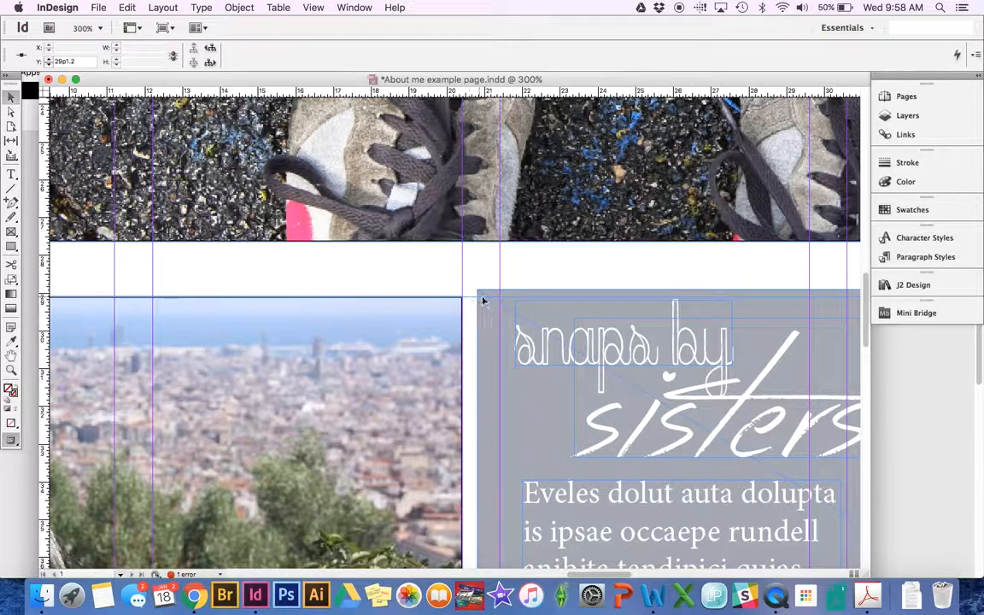
scroll(466, 440, right, 6)
scroll(466, 440, down, 1)
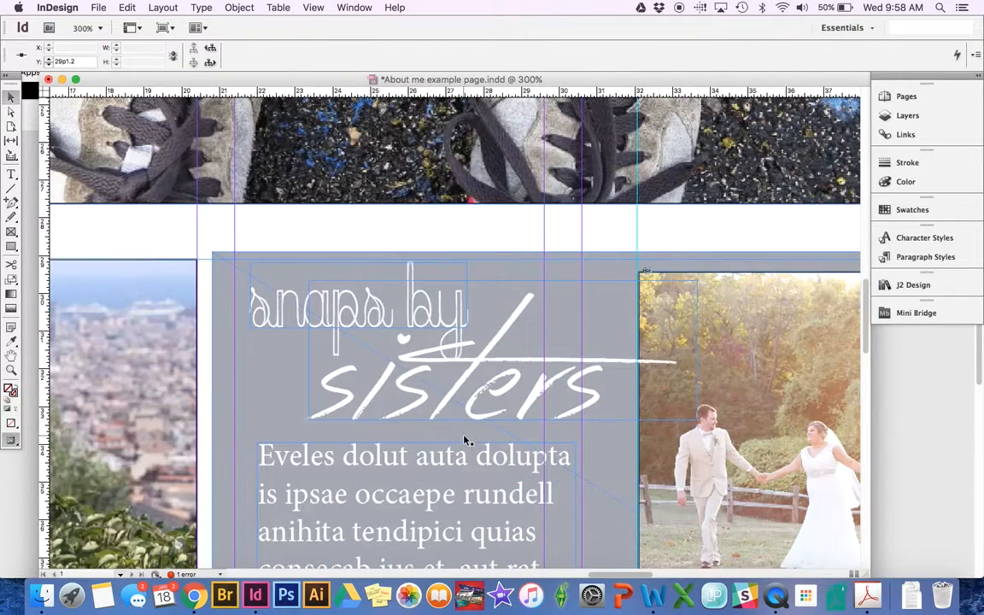
click(614, 256)
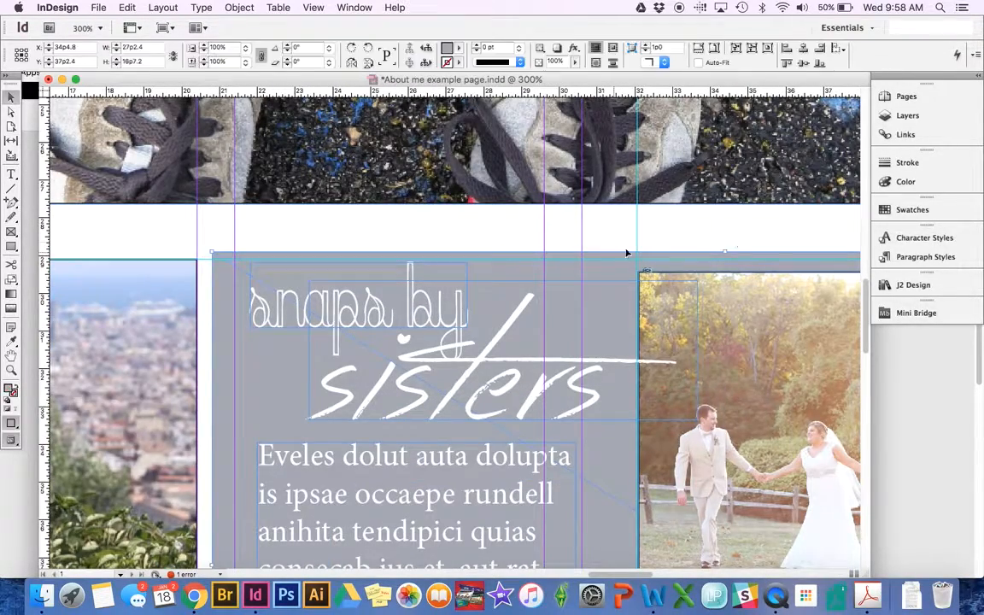
drag(726, 252, 726, 257)
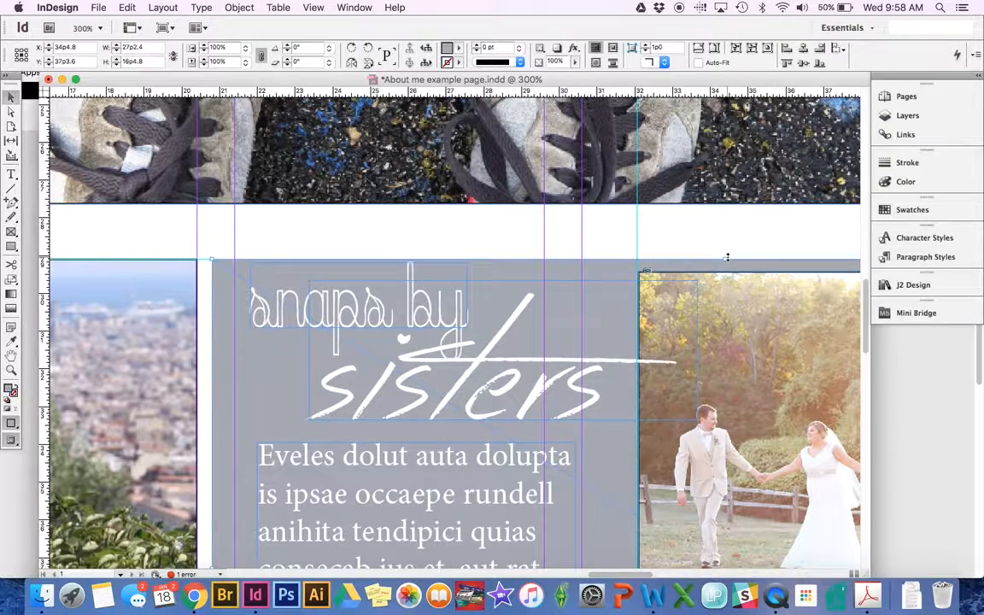
key(super+minus)
key(super+minus)
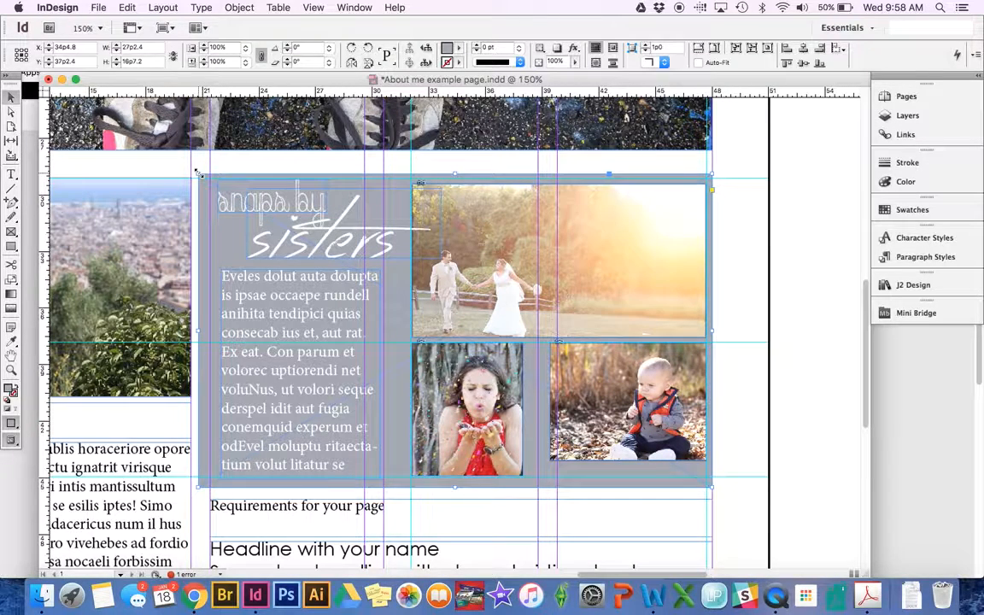
- Readjust the grey box's top edge and pull its left edge in to 26p7.2 wide
drag(197, 173, 201, 177)
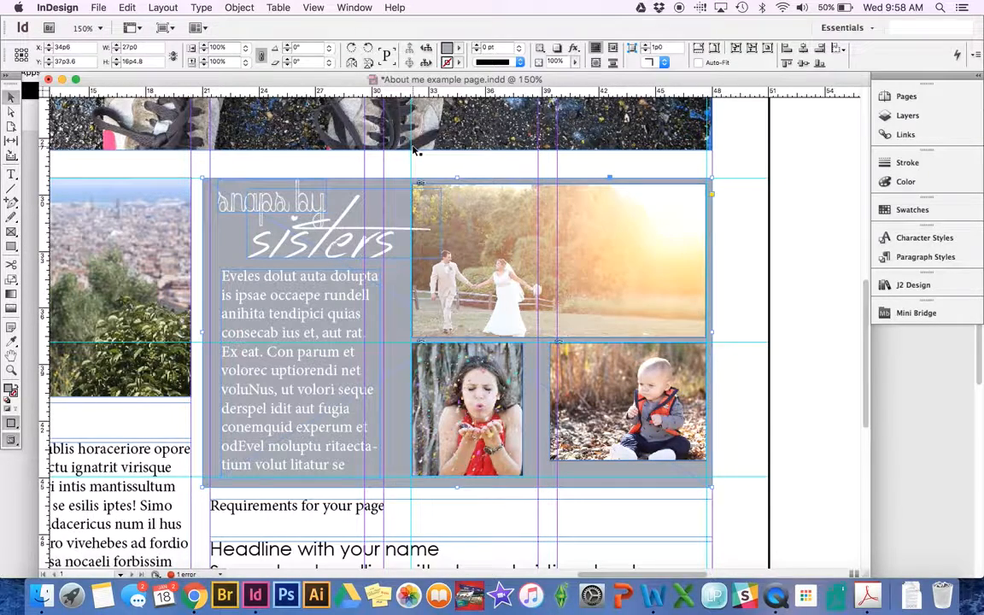
key(super+z)
drag(454, 173, 455, 178)
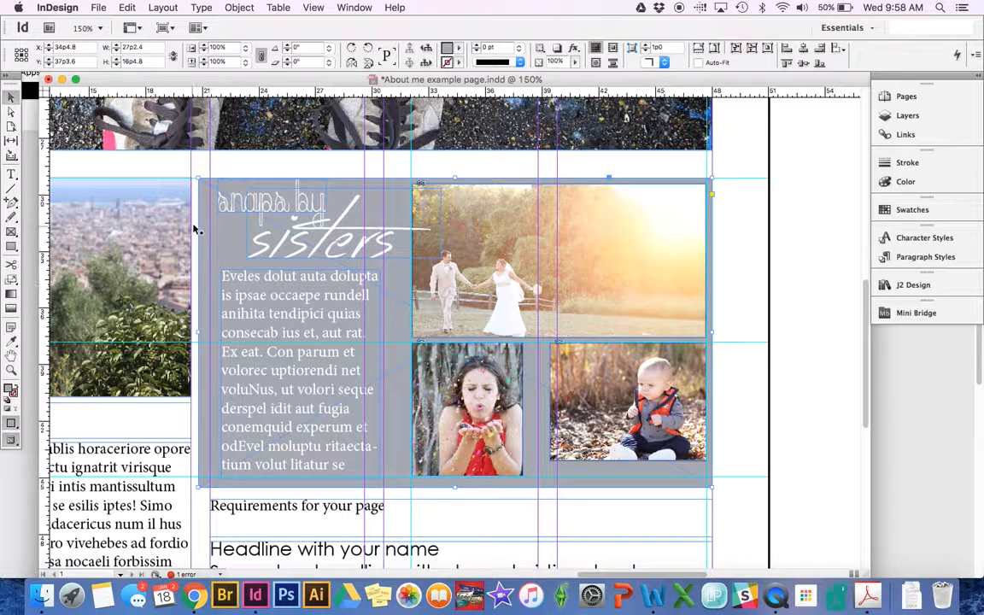
drag(198, 333, 211, 333)
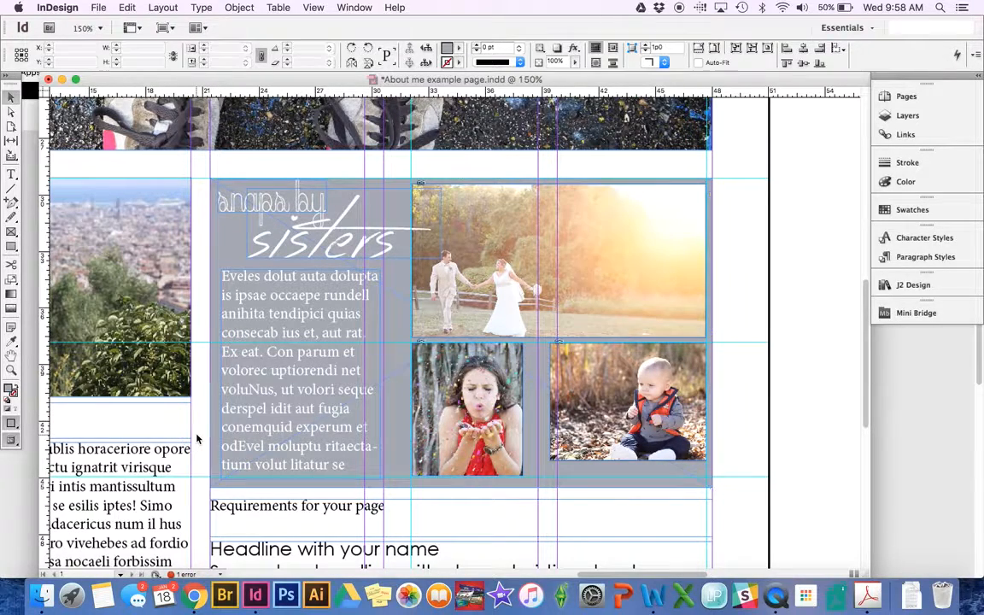
- Add a horizontal ruler guide at the photos' bottom edge
click(198, 436)
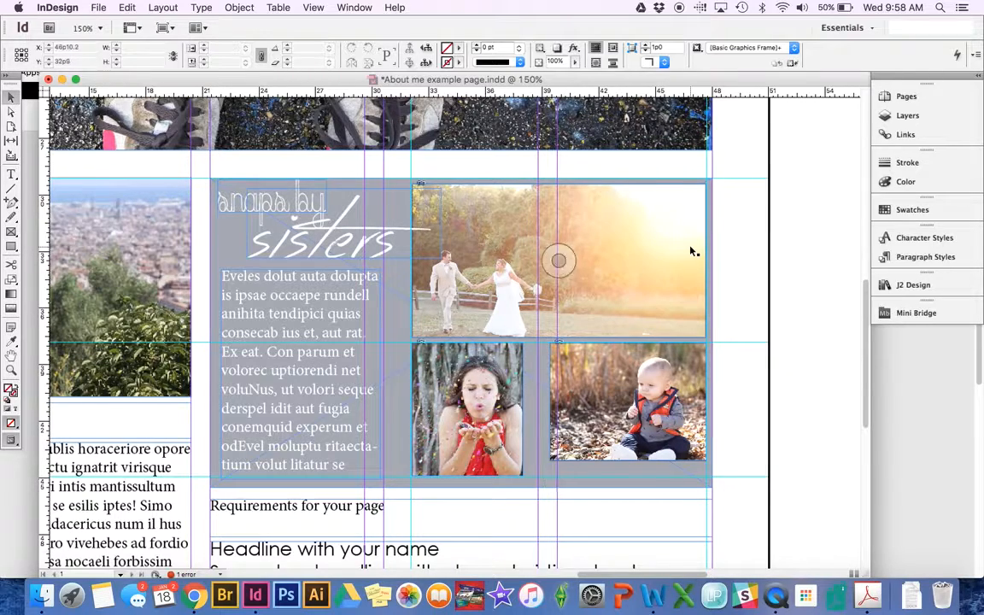
scroll(692, 250, right, 3)
scroll(421, 310, left, 3)
scroll(420, 310, down, 1)
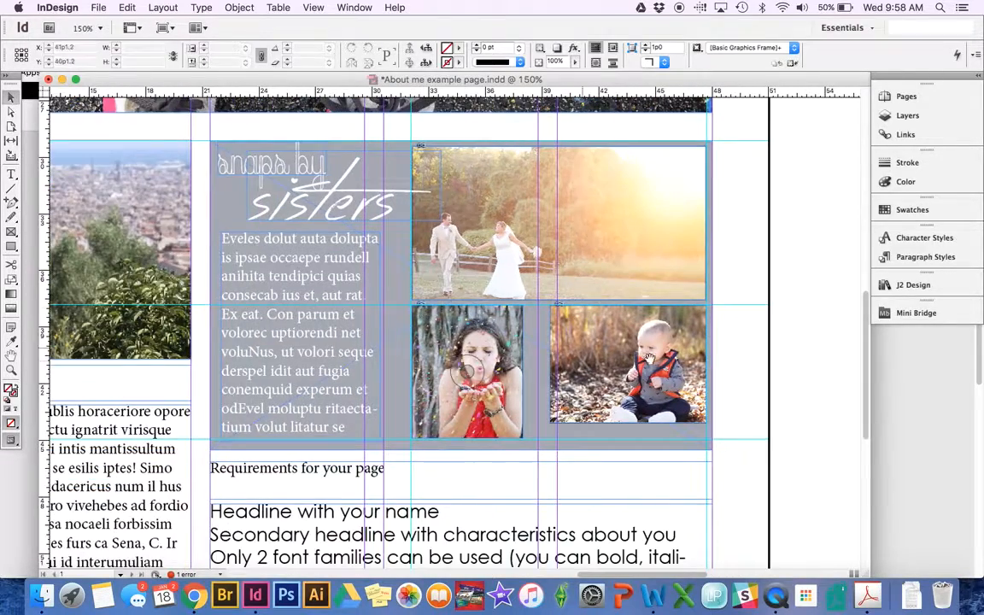
scroll(420, 333, right, 3)
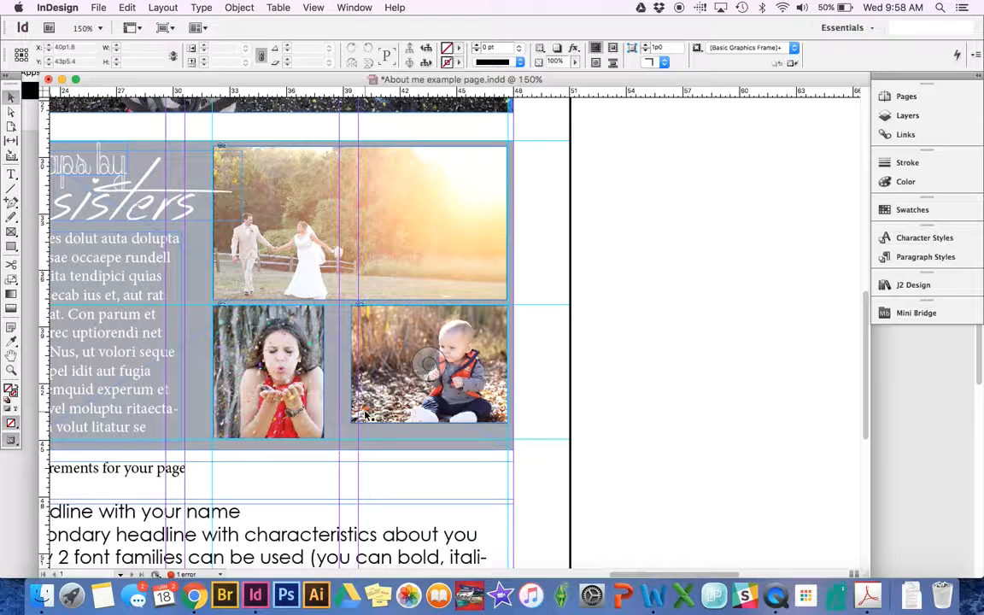
drag(471, 92, 394, 441)
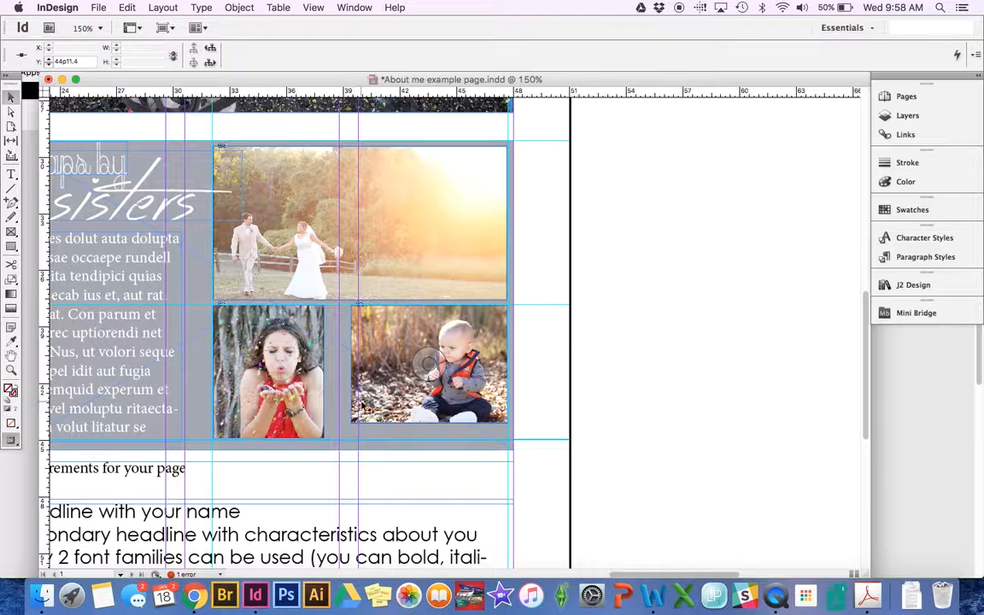
- Enlarge the baby photo to 9p4.975 × 7p1.291 toward the lower left, then move the guide higher
click(354, 421)
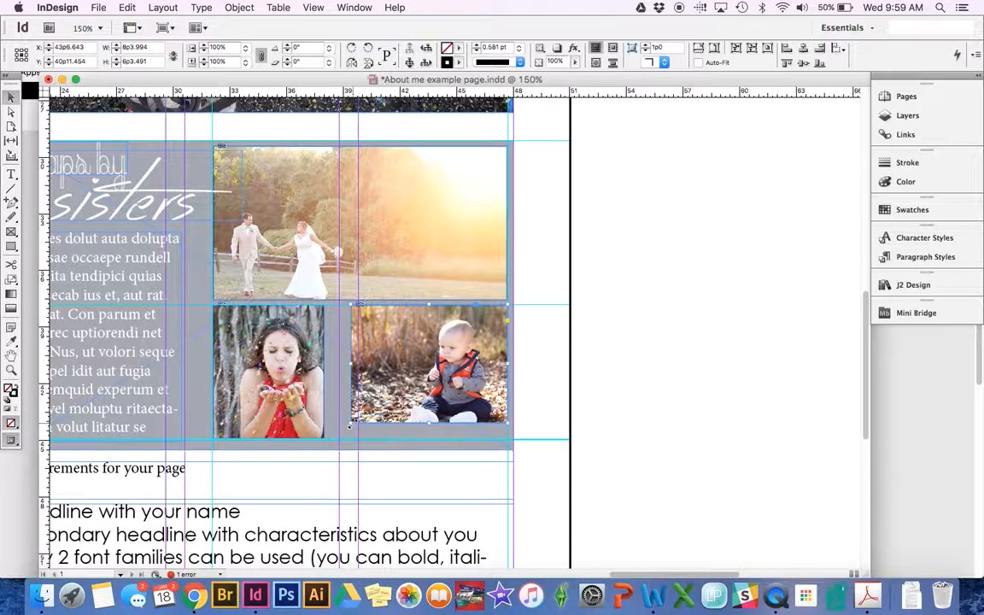
drag(350, 425, 329, 440)
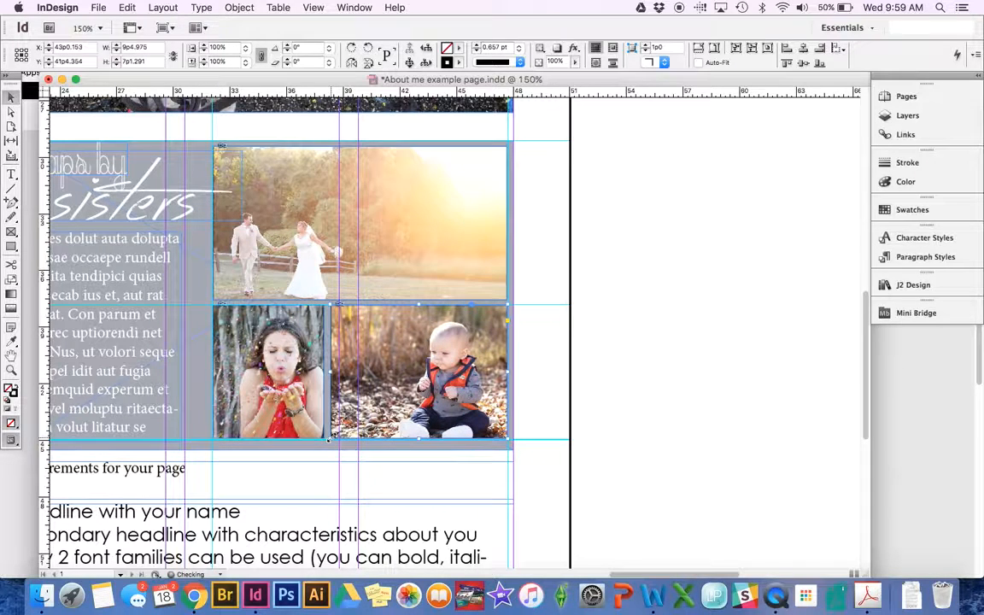
click(628, 383)
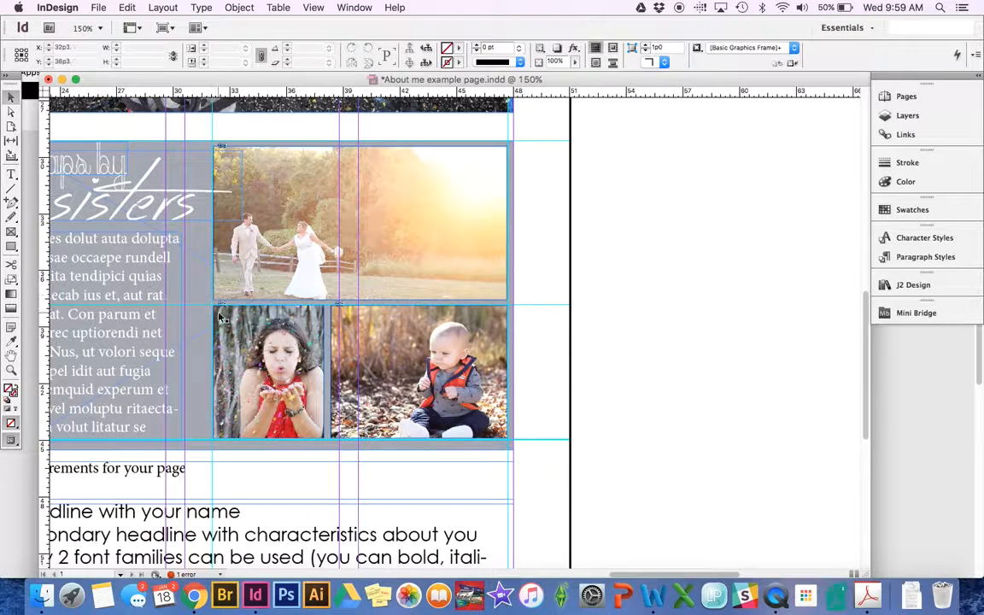
drag(203, 304, 205, 207)
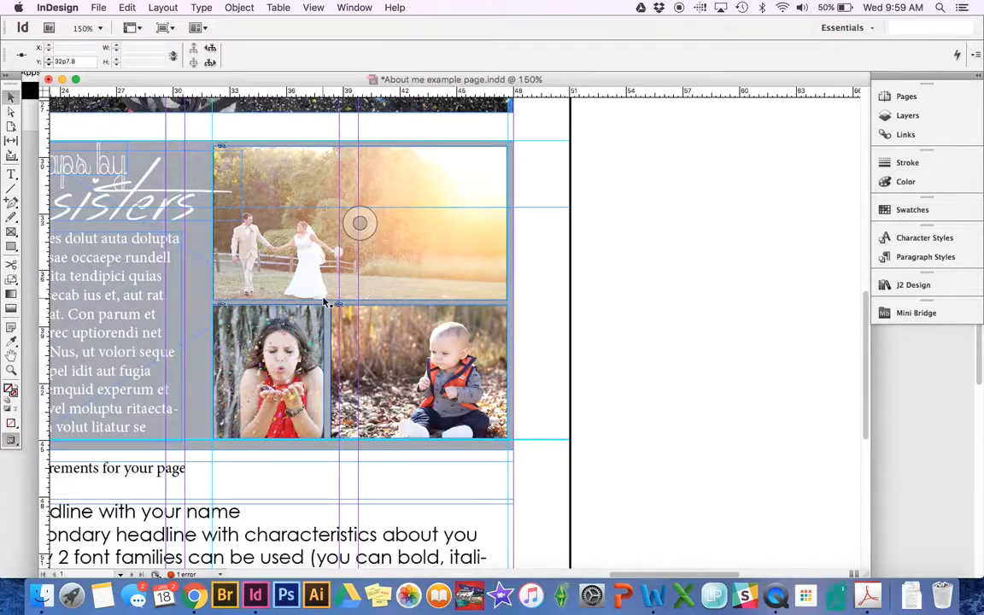
key(super+equal)
- Drag the girl photo's right edge slightly outward to 6p0.25 wide, narrowing the gap beside the baby photo
scroll(743, 378, right, 10)
scroll(742, 377, down, 2)
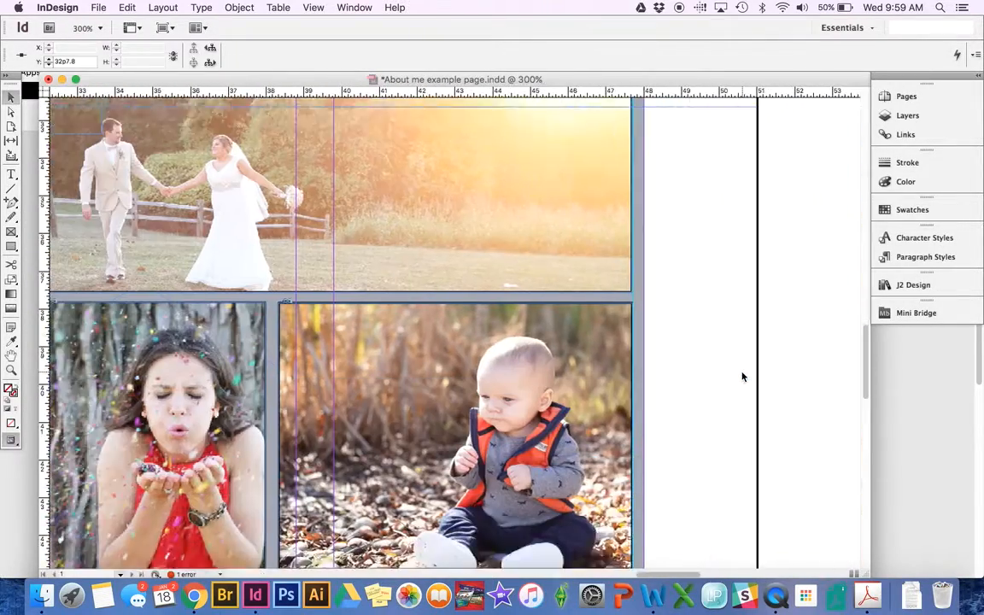
scroll(742, 377, down, 1)
scroll(742, 378, left, 2)
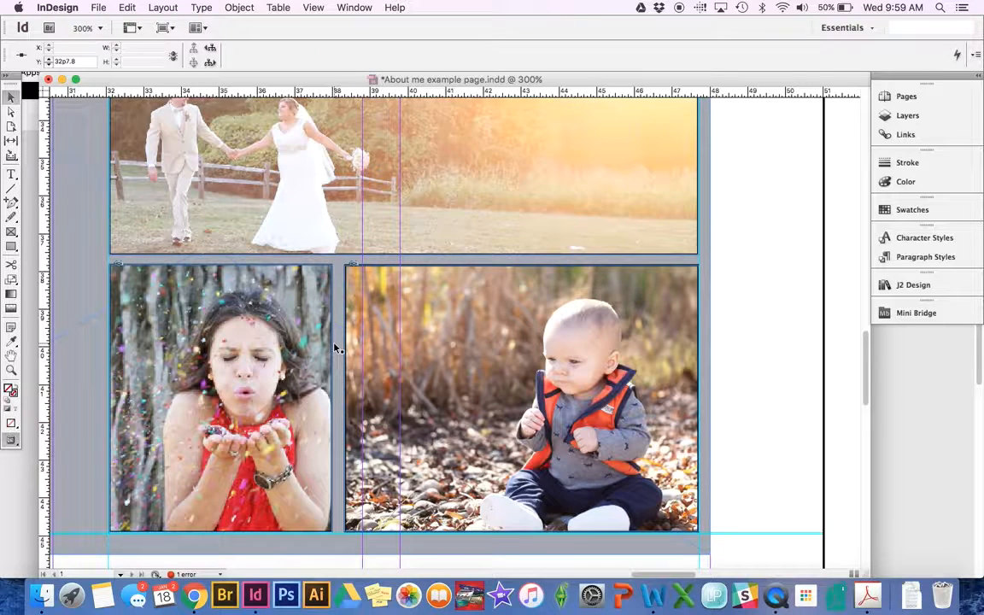
click(273, 323)
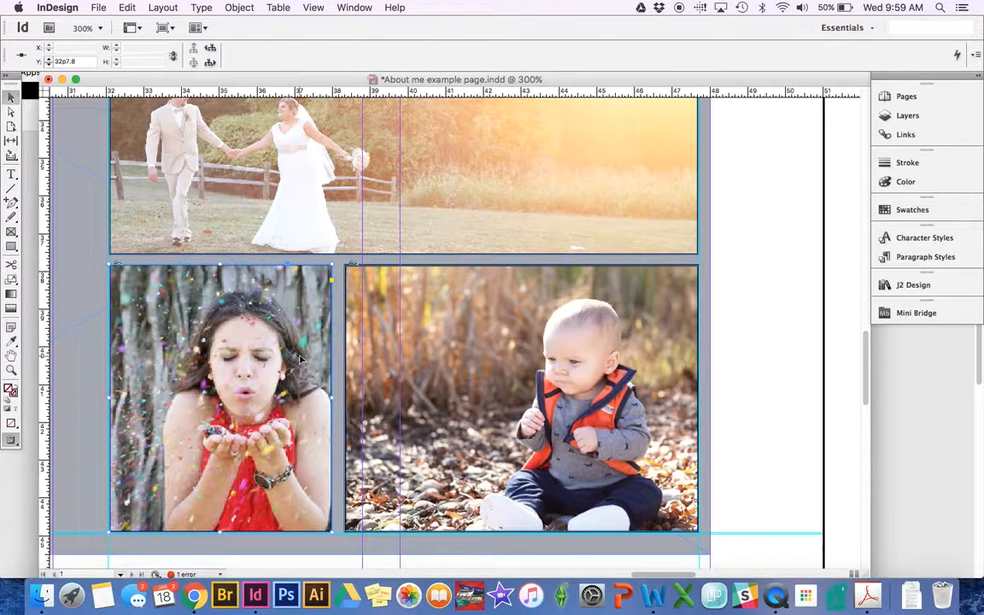
drag(334, 397, 337, 398)
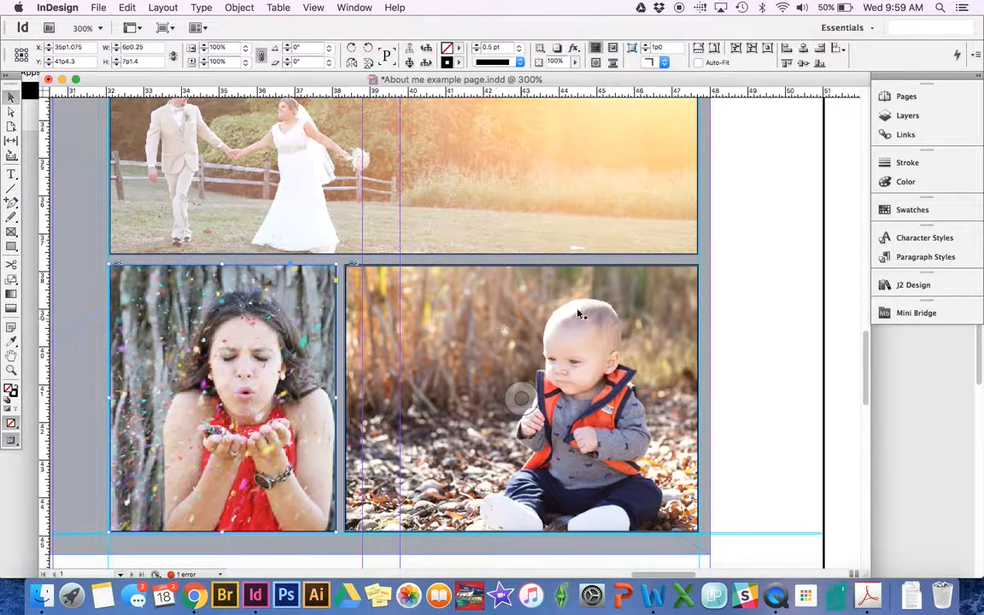
click(765, 298)
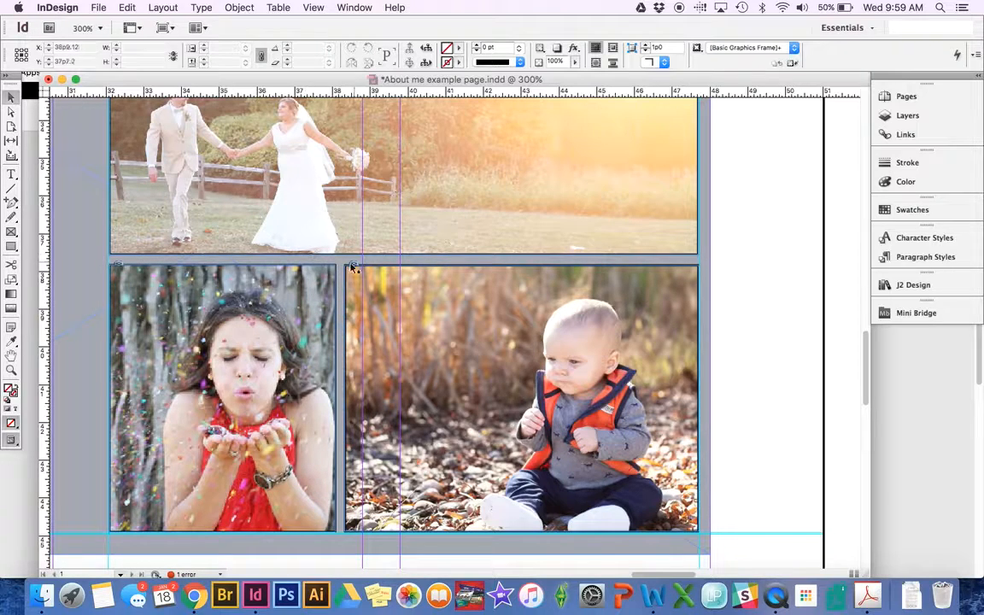
- Draw a small pink-filled spacer frame sized 0p6 × 0p6 in the gap between photos
click(11, 233)
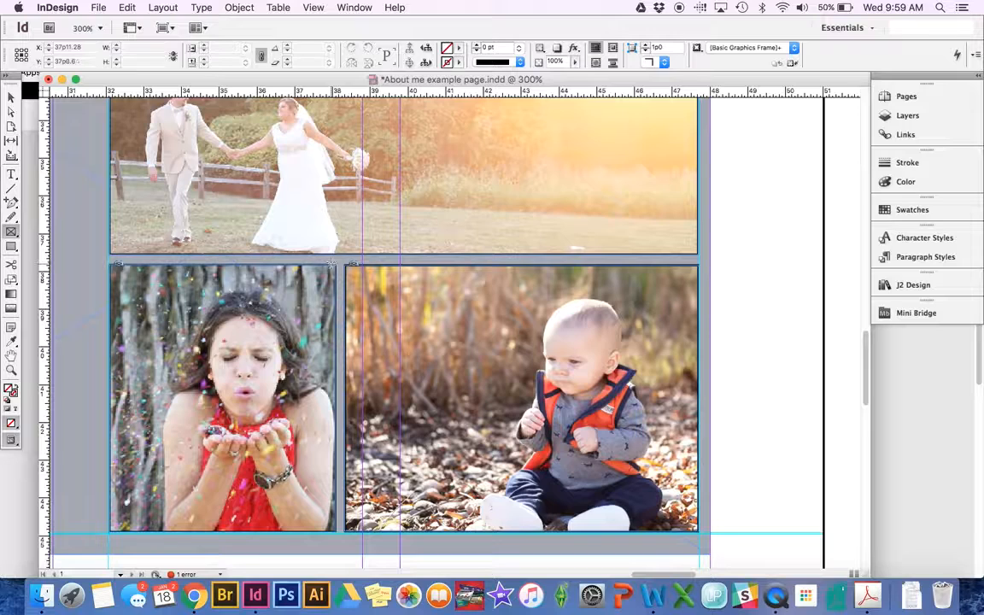
drag(331, 261, 343, 256)
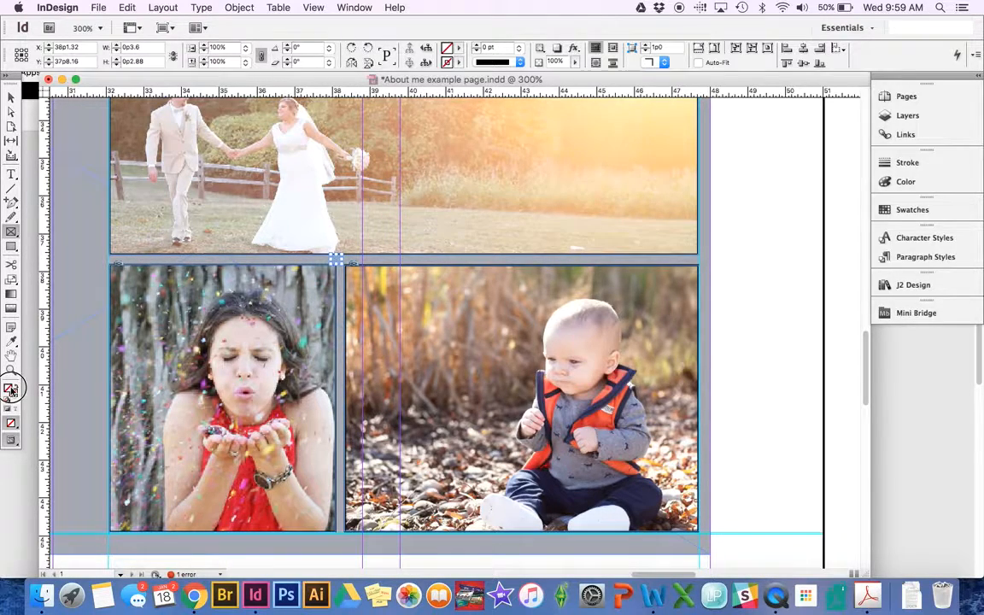
double_click(11, 390)
click(647, 285)
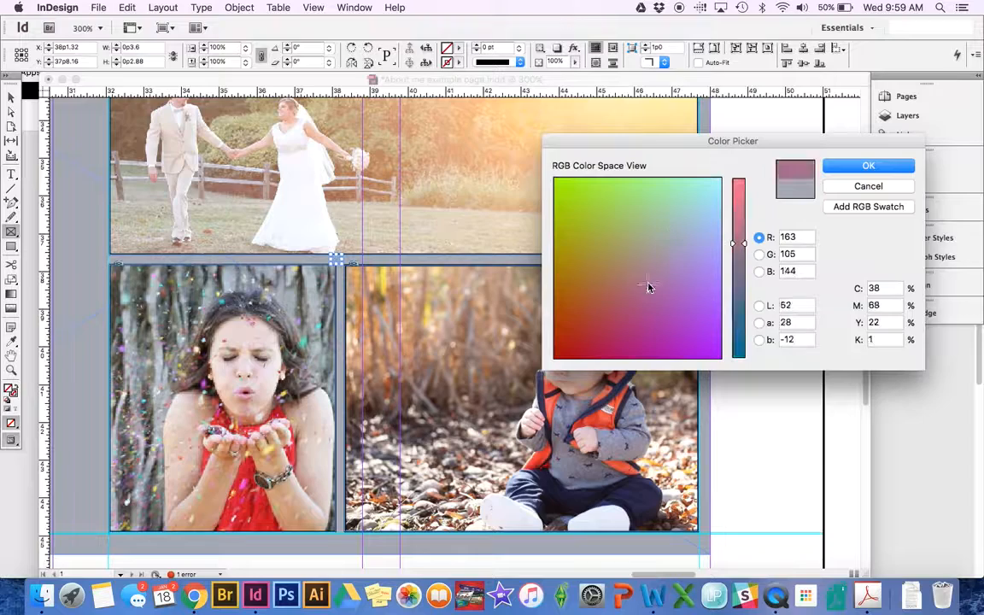
click(869, 166)
click(11, 99)
click(391, 342)
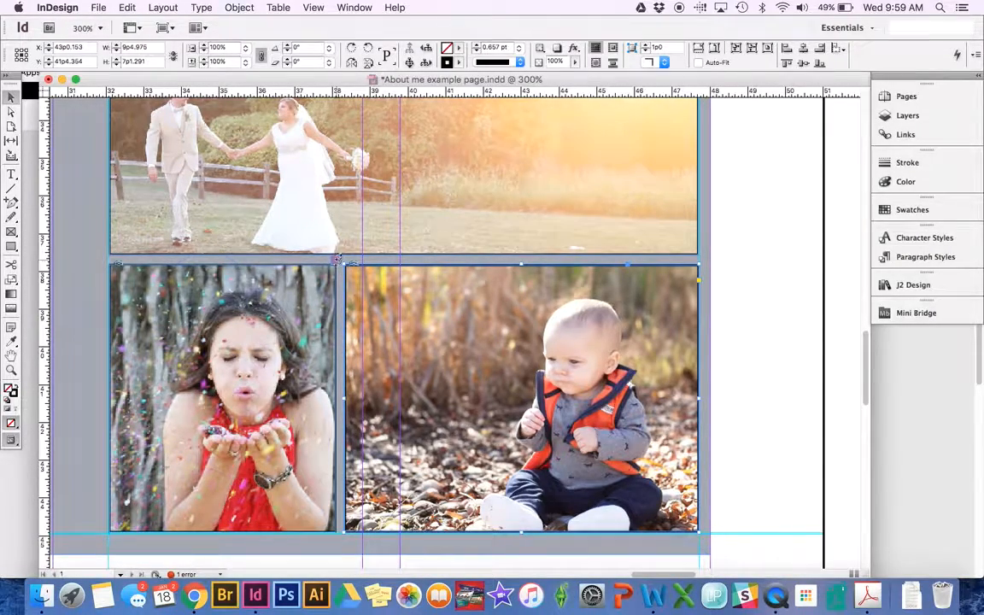
click(333, 258)
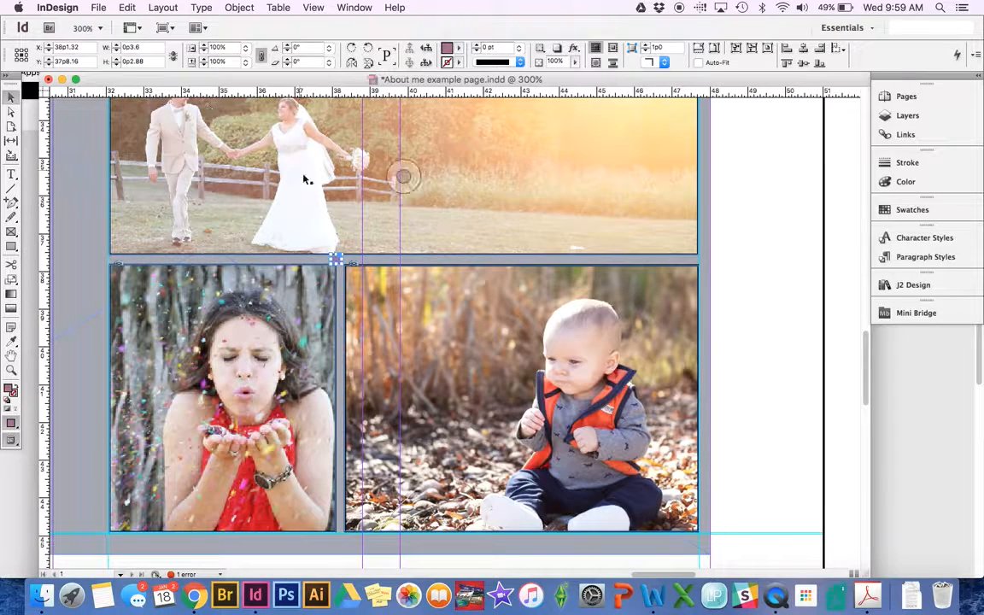
double_click(133, 60)
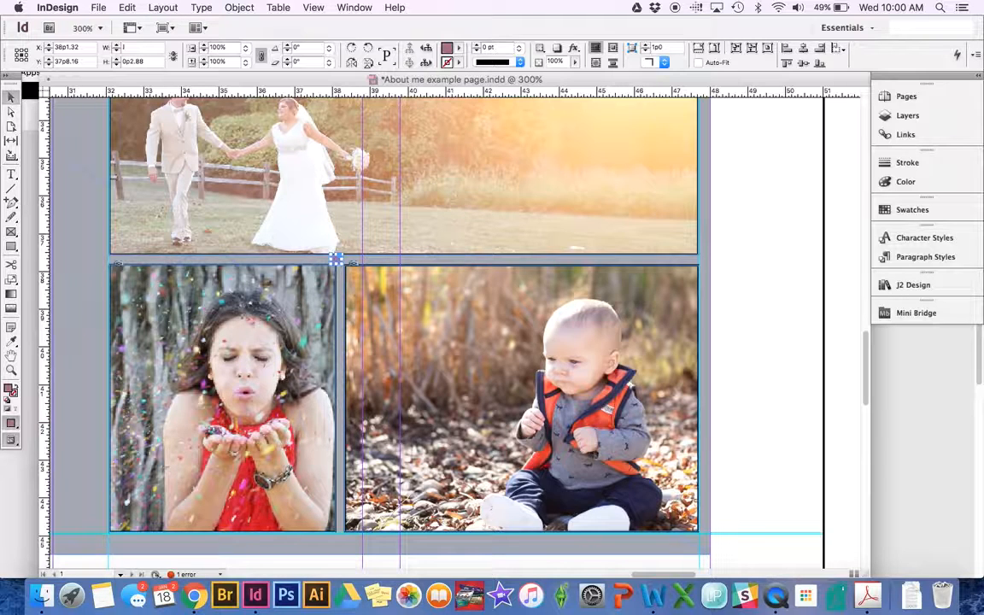
key(Tab)
key(Return)
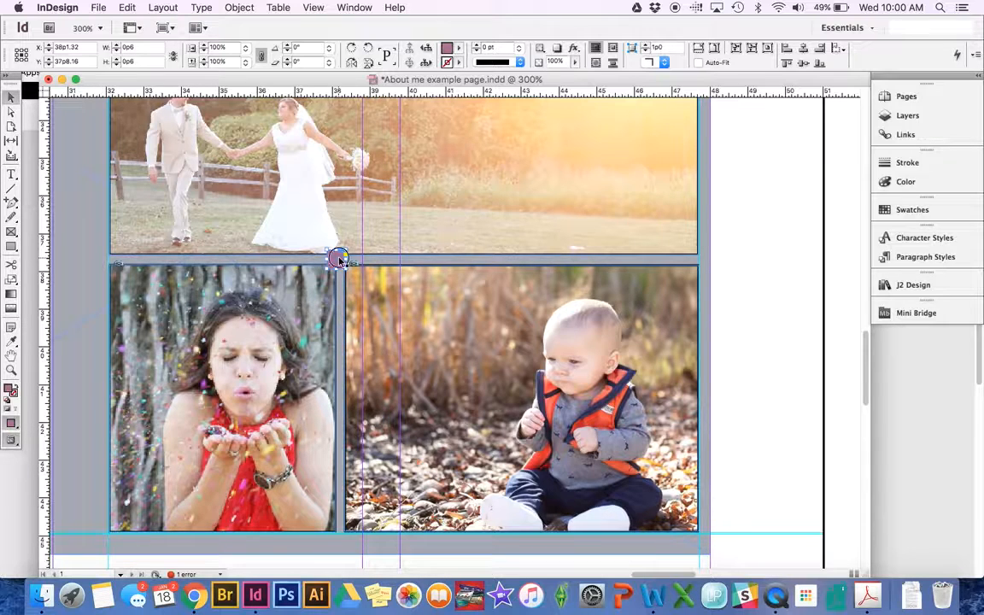
- Place the spacer below the wedding photo, add a guide under it, and snap both lower photos' tops to it
mouse_move(336, 257)
mouse_down()
mouse_move(424, 268)
mouse_move(349, 267)
mouse_up()
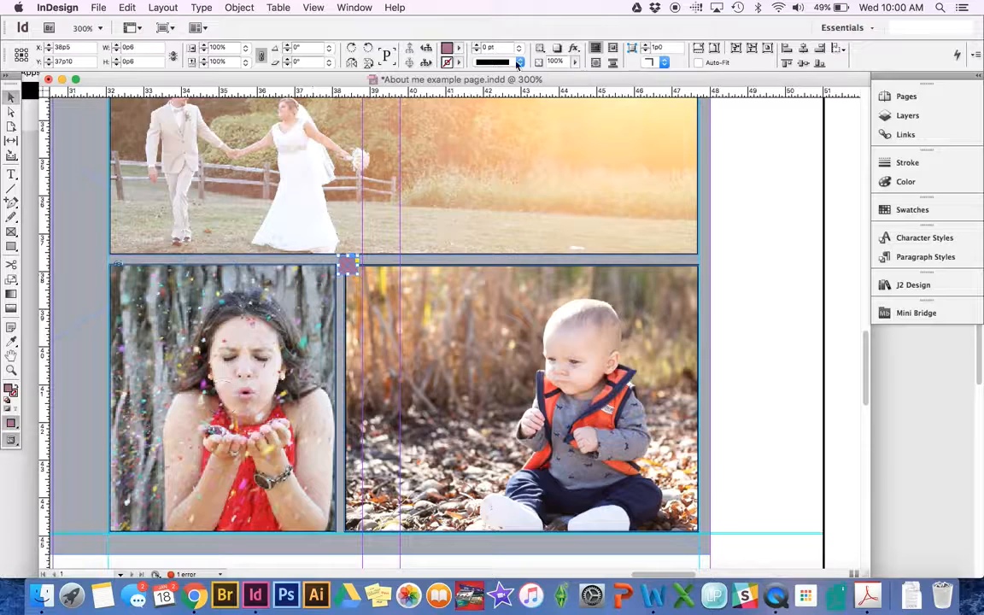
drag(457, 92, 519, 275)
click(496, 308)
click(200, 358)
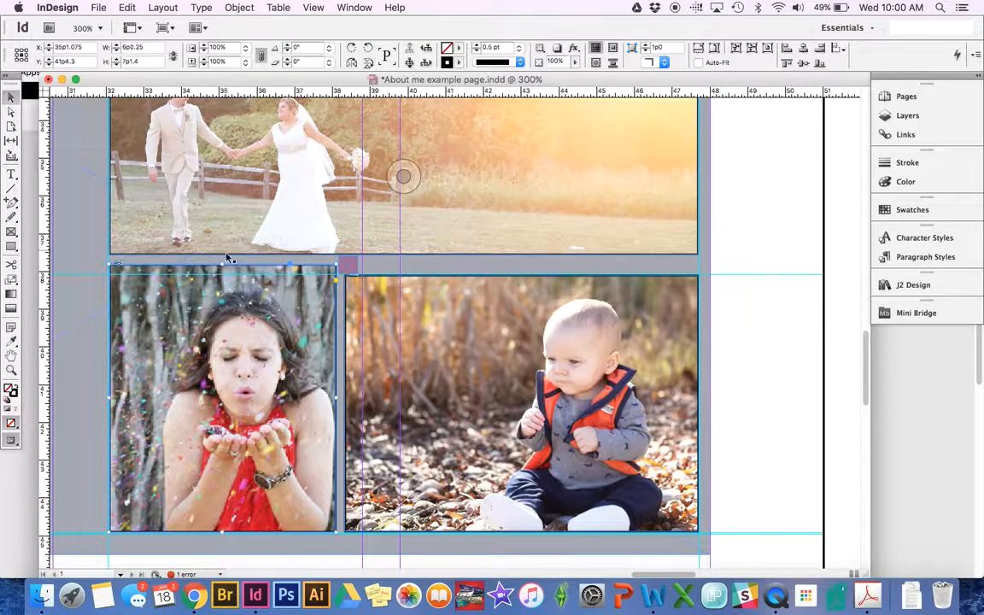
drag(222, 263, 222, 275)
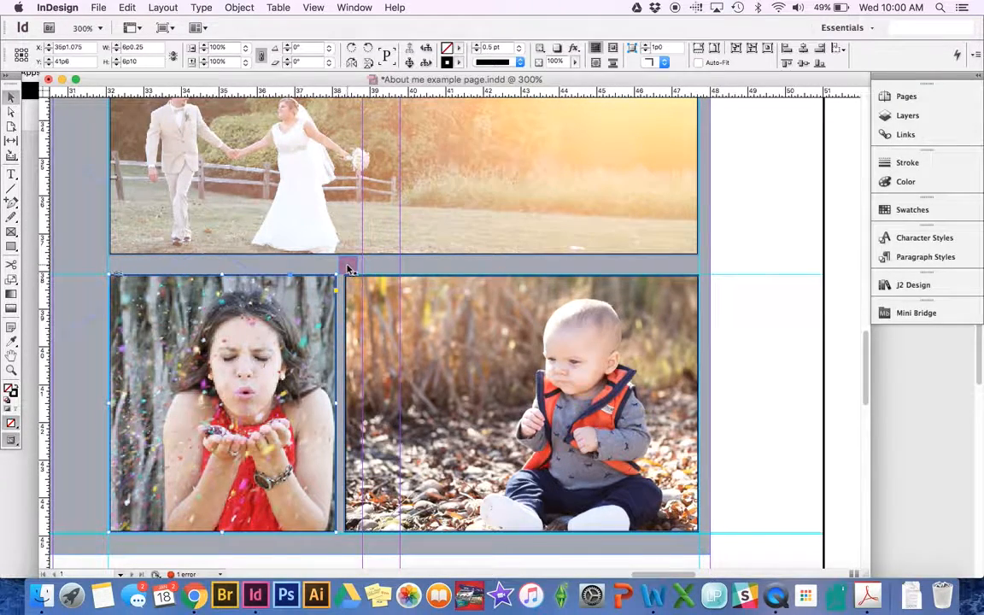
- Move the spacer between the lower photos and widen the girl photo to 6p3.05 to meet it
drag(347, 264, 353, 284)
click(235, 327)
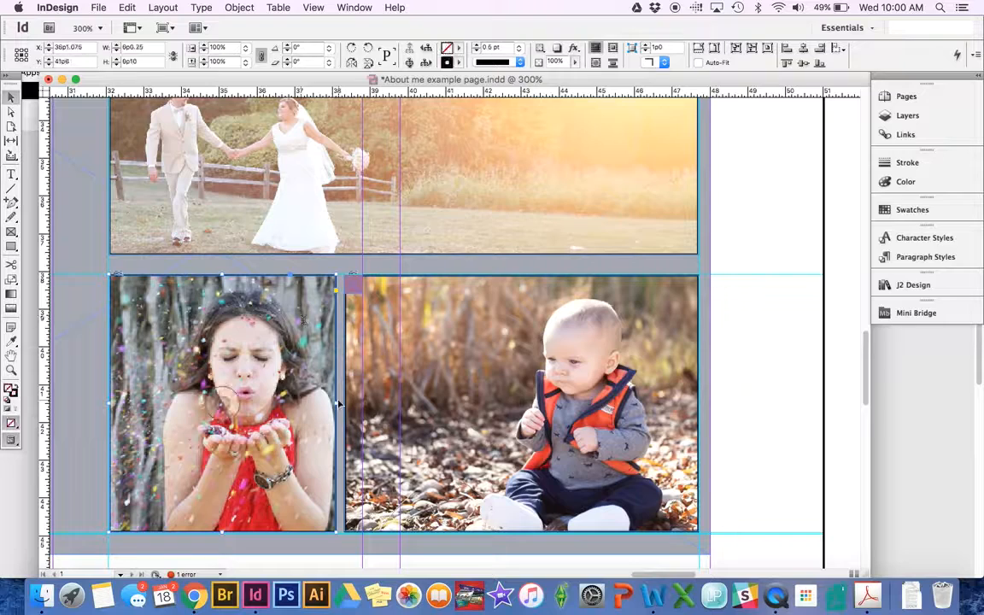
drag(336, 403, 364, 404)
click(399, 389)
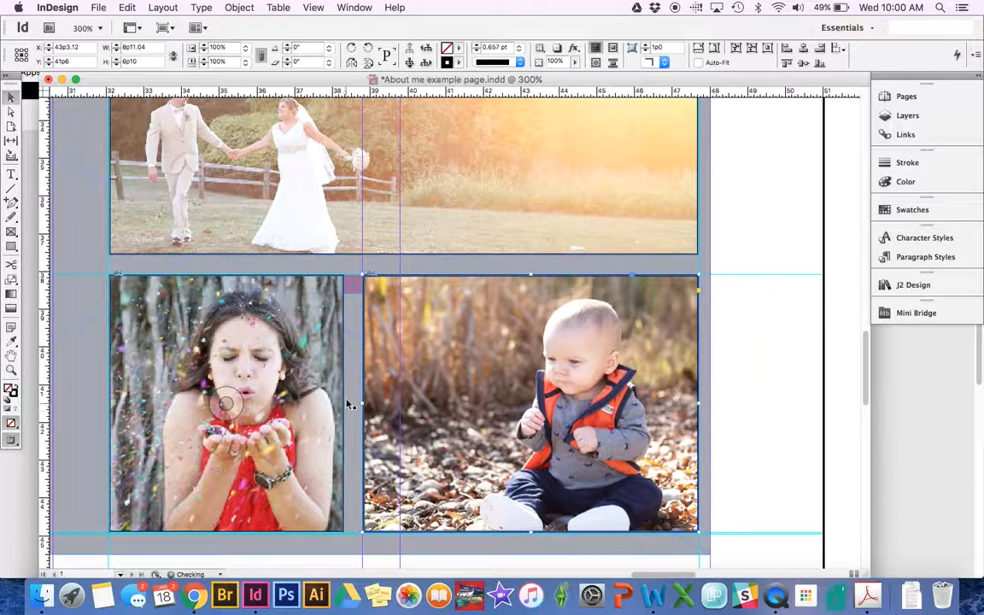
- Delete the pink spacer square and view the whole page
click(356, 285)
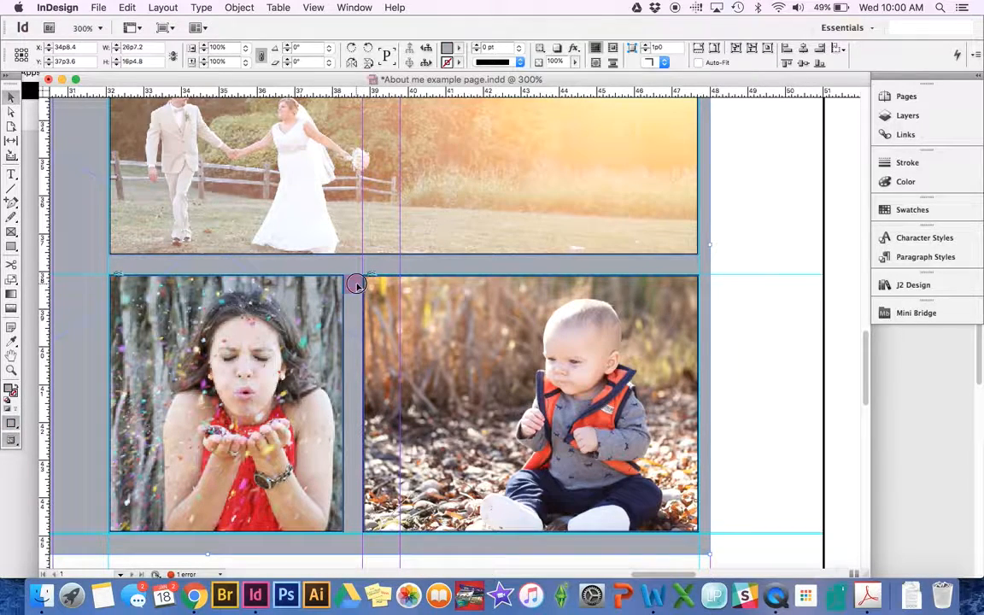
drag(357, 284, 768, 249)
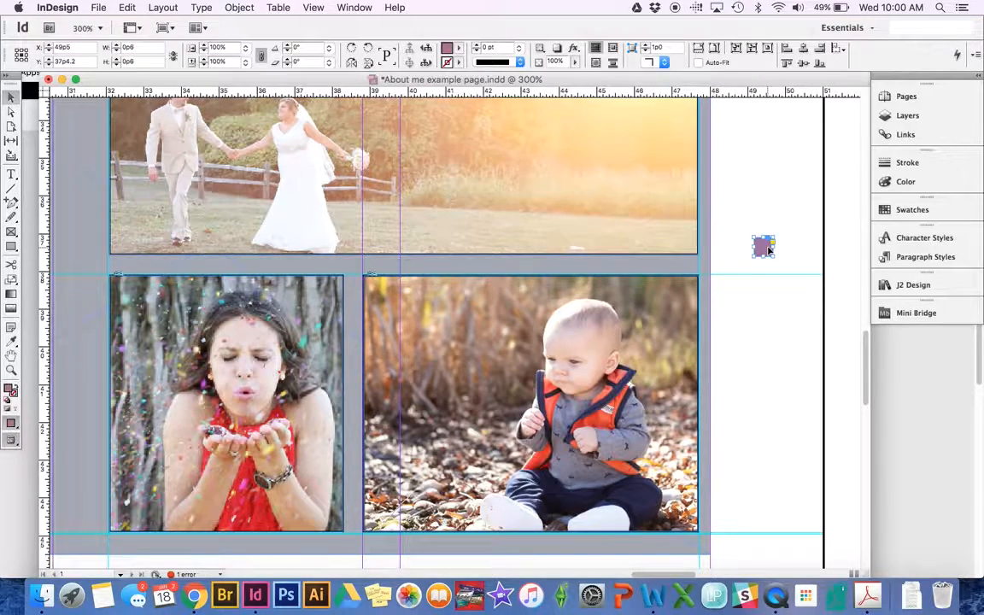
key(BackSpace)
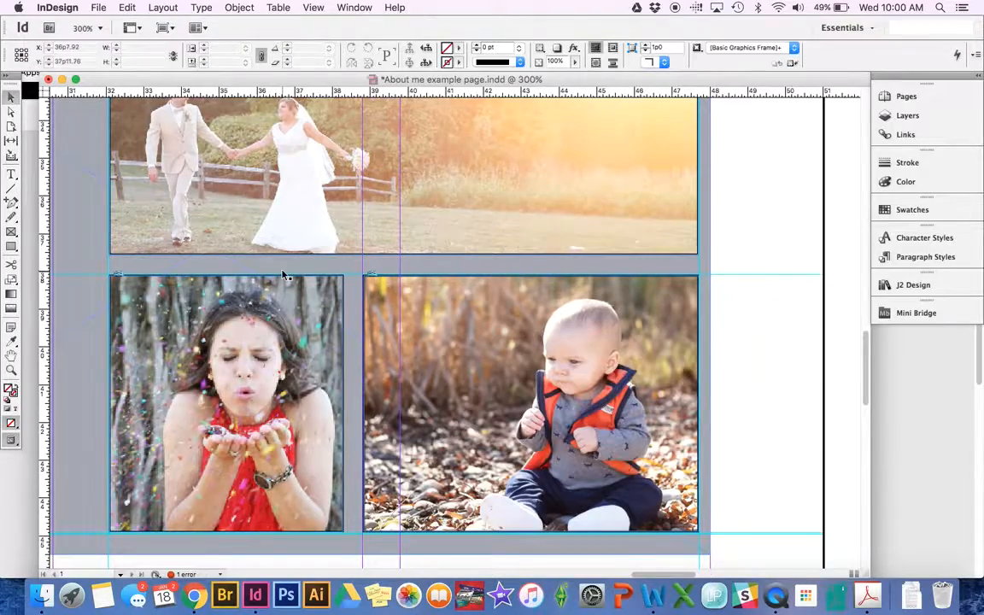
key(super+0)
- Eyedropper the About me heading's large bold formatting onto the 'Requirements for your page' line
key(super+equal)
key(super+equal)
key(super+equal)
key(super+equal)
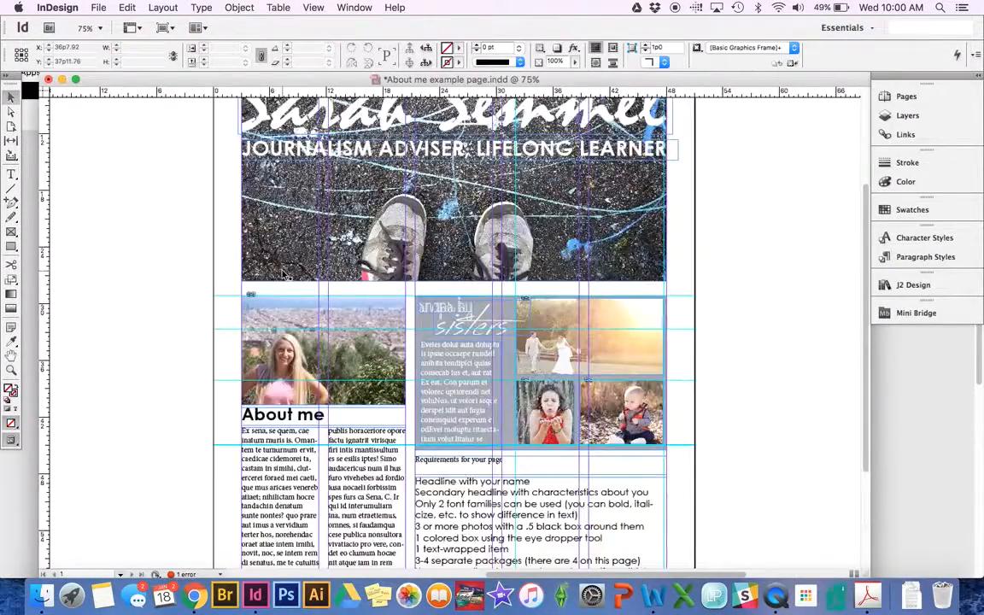
scroll(410, 370, down, 5)
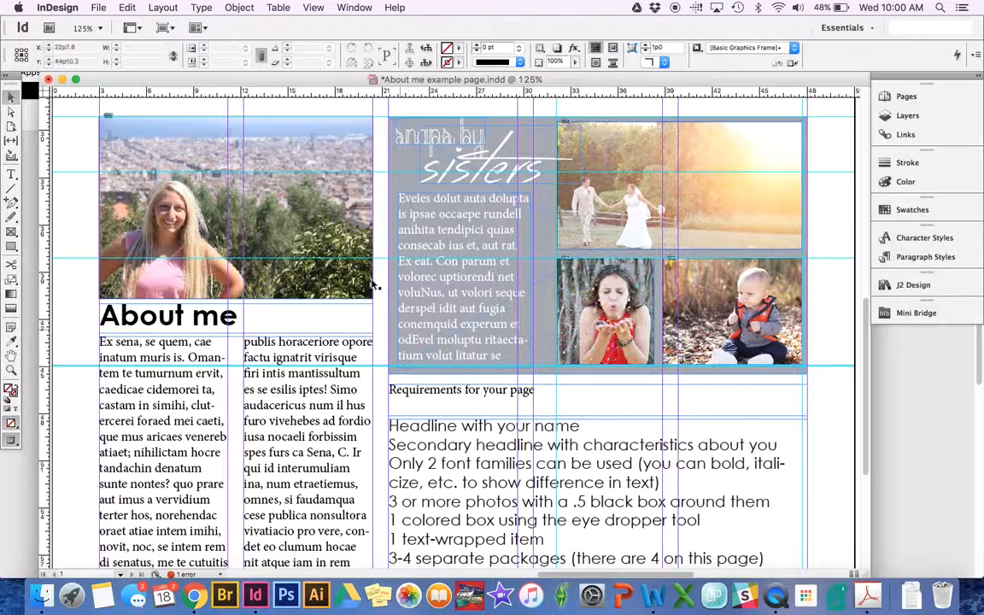
click(12, 344)
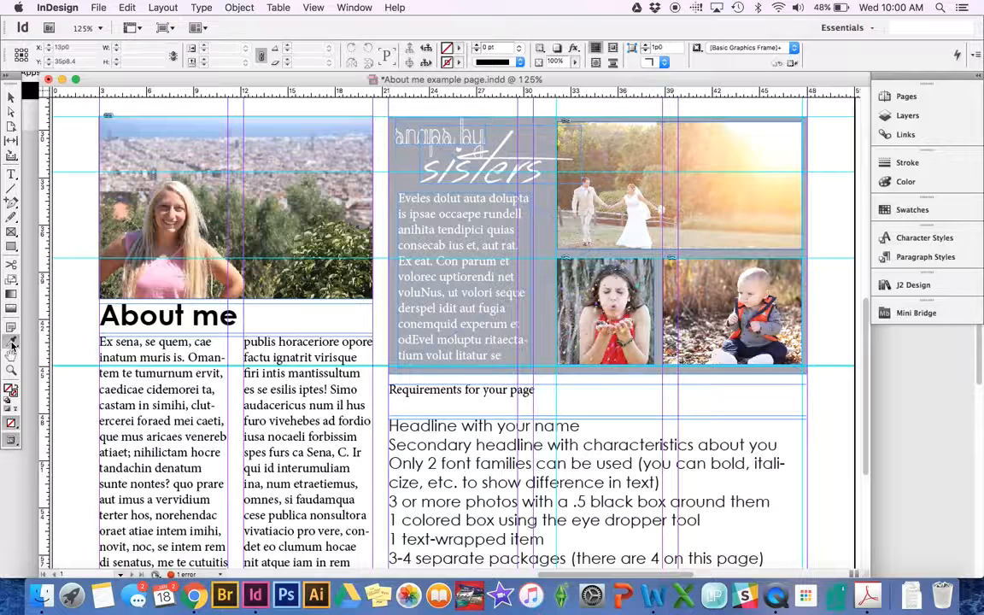
click(181, 301)
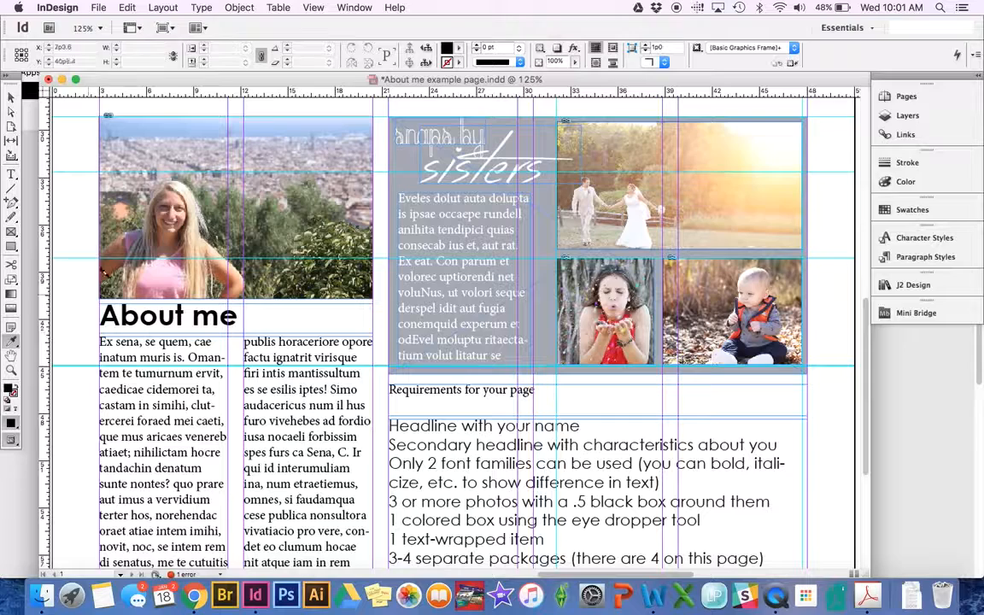
click(503, 387)
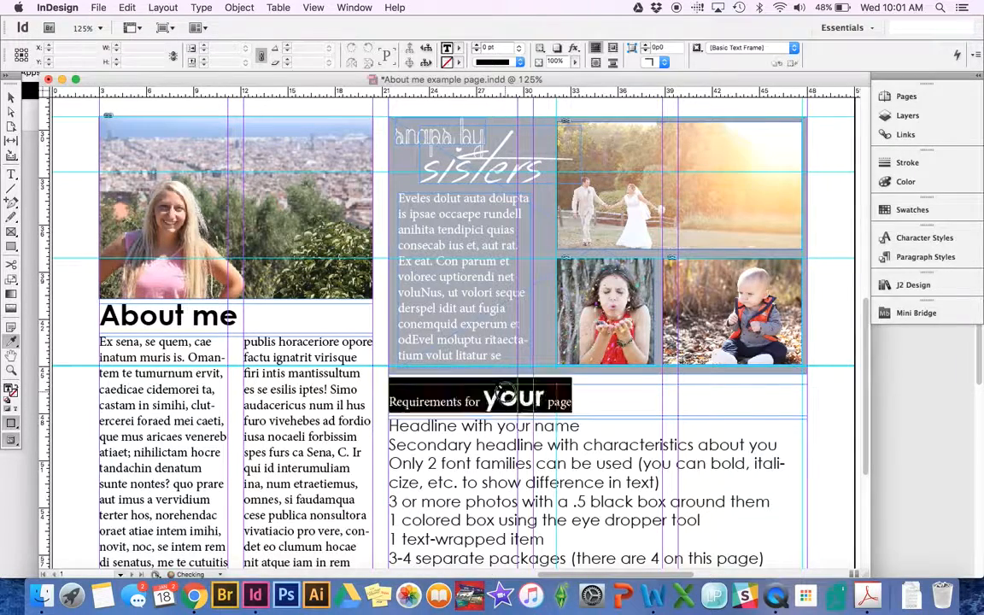
click(502, 386)
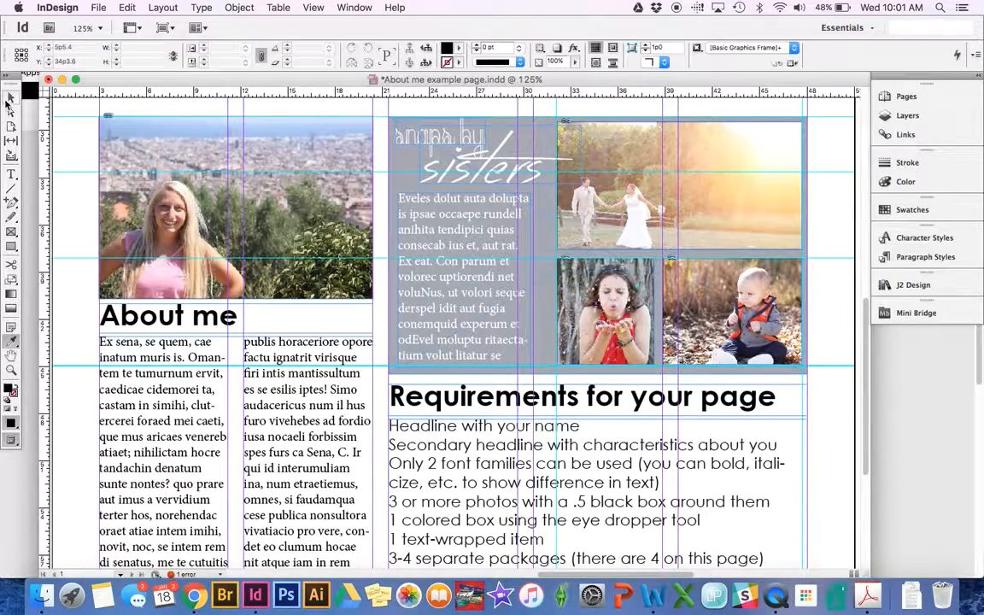
click(10, 97)
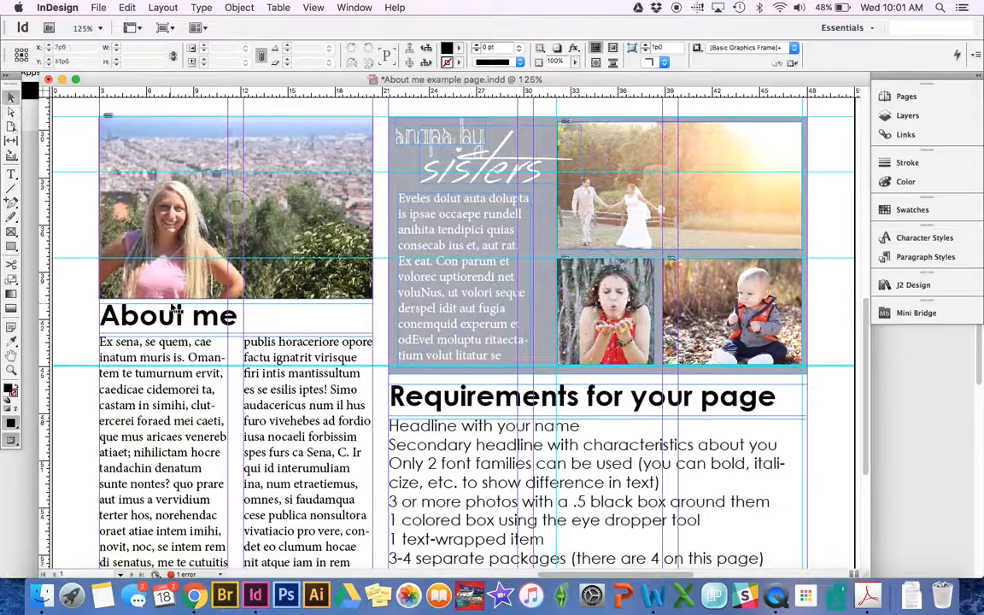
key(super+minus)
key(super+minus)
key(super+minus)
key(super+minus)
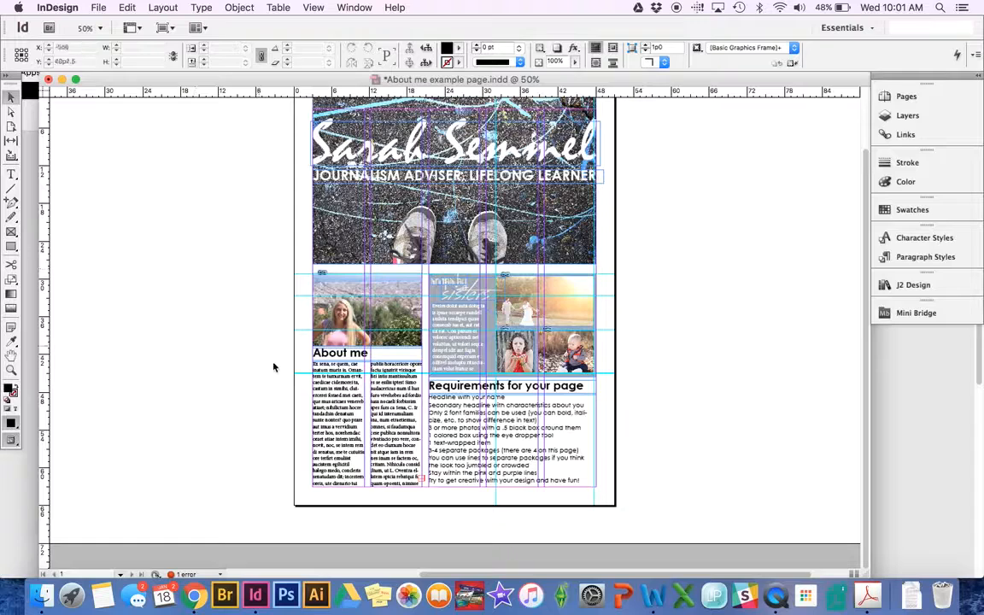
- Try Apply Bullets on the whole requirements list, then undo the automatic bullets
double_click(491, 442)
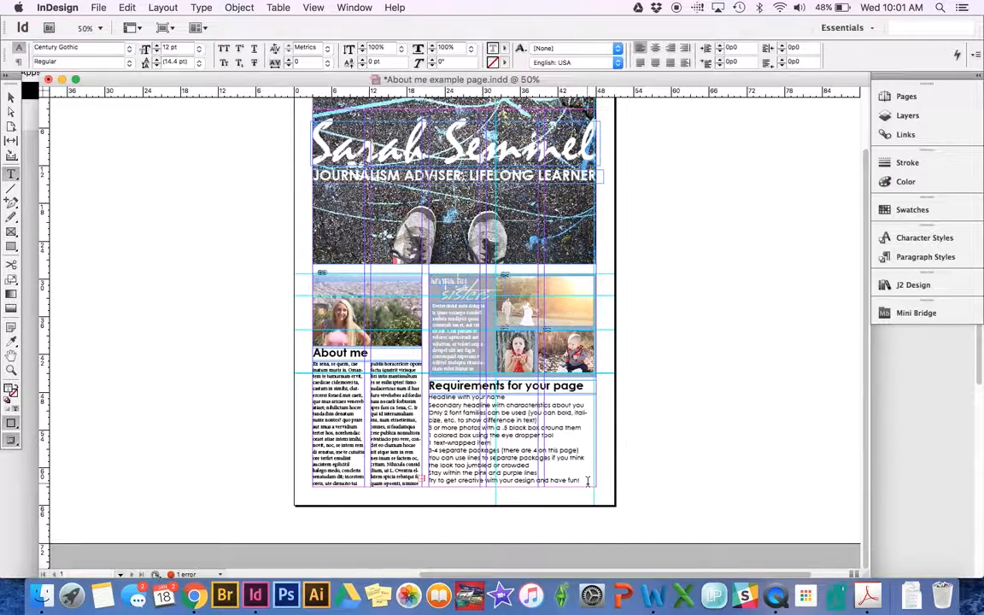
drag(587, 480, 384, 358)
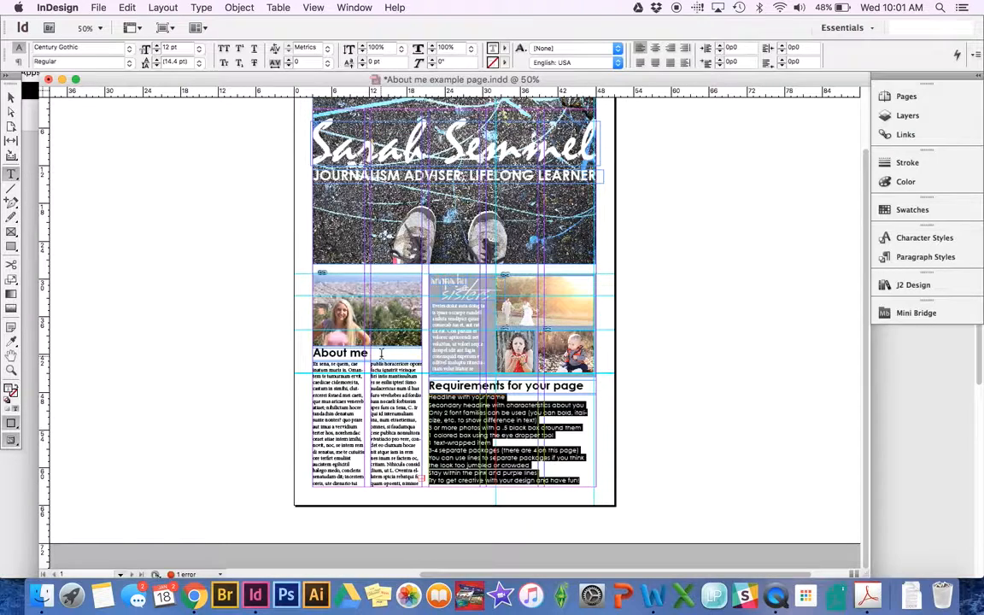
click(197, 8)
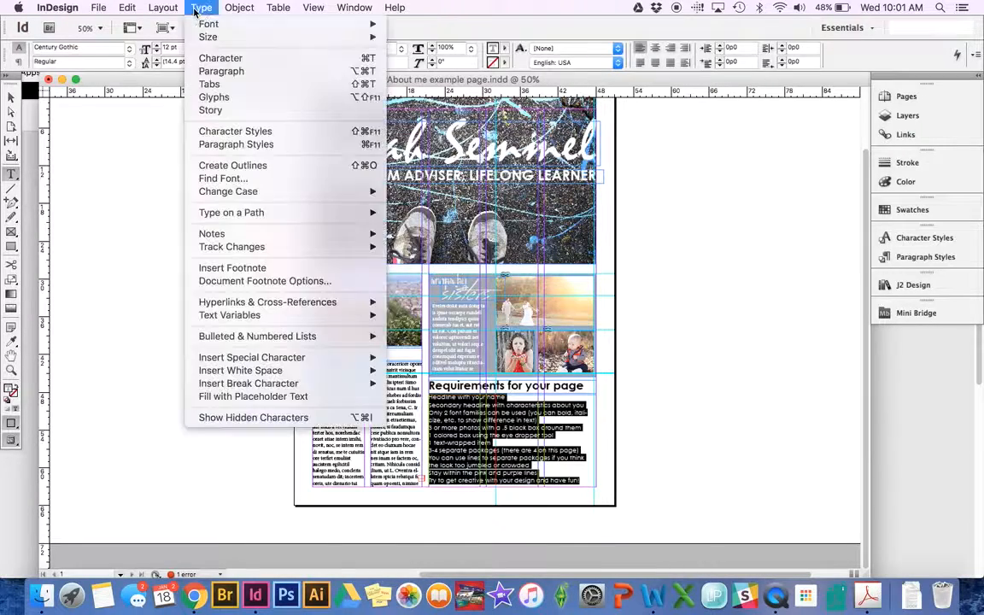
mouse_move(228, 378)
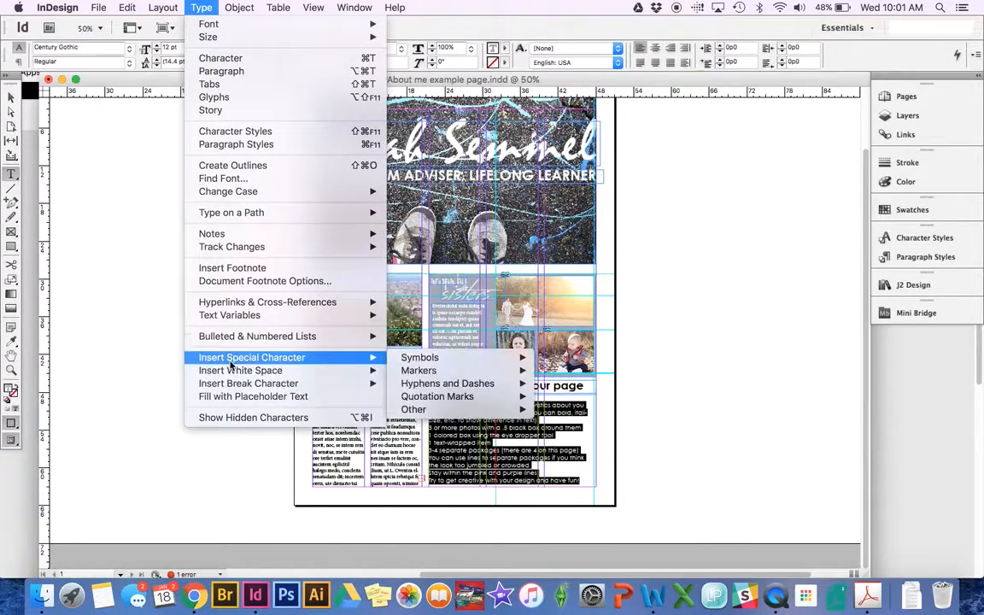
mouse_move(232, 339)
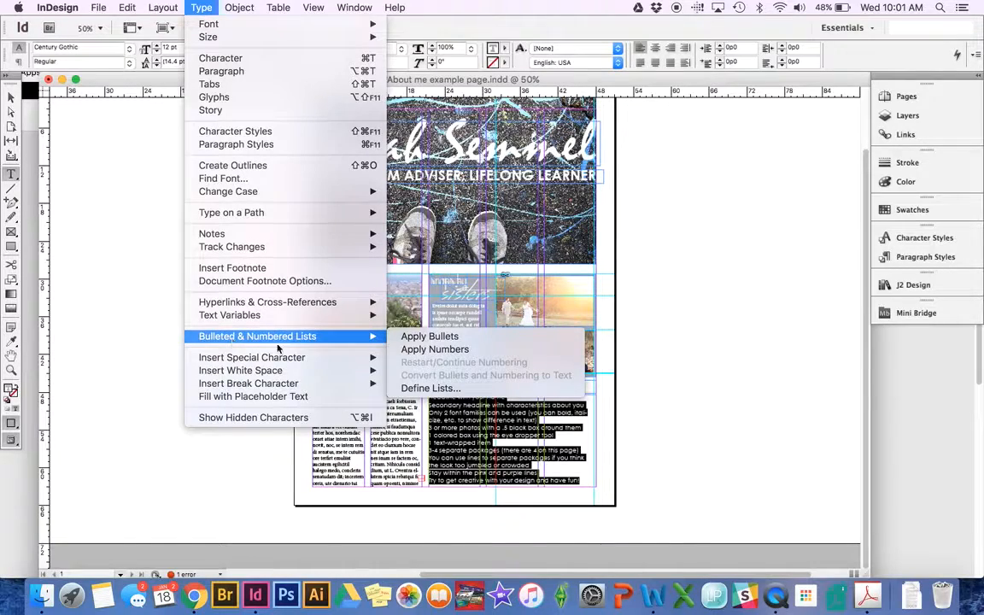
click(430, 337)
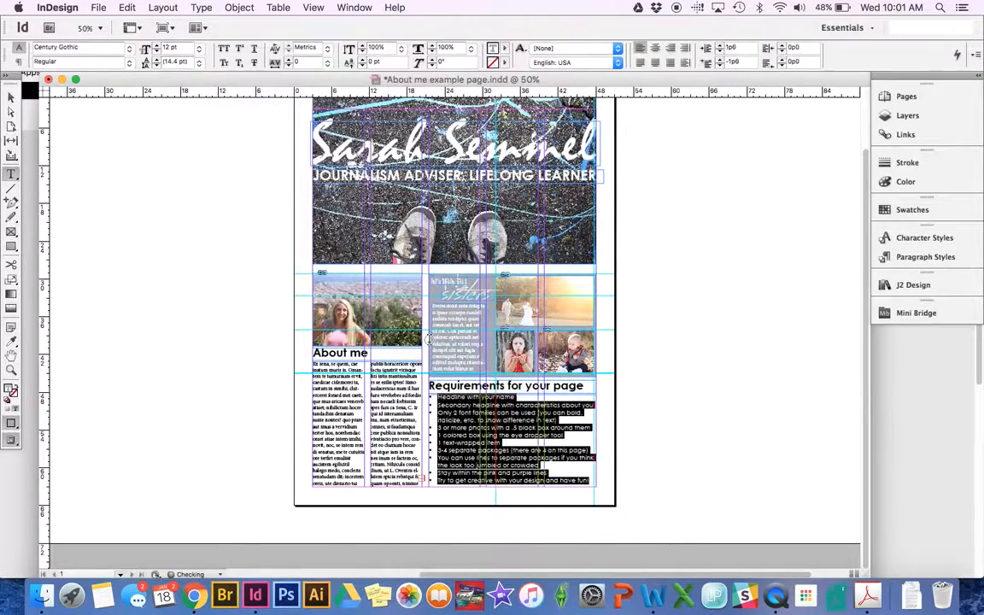
click(455, 449)
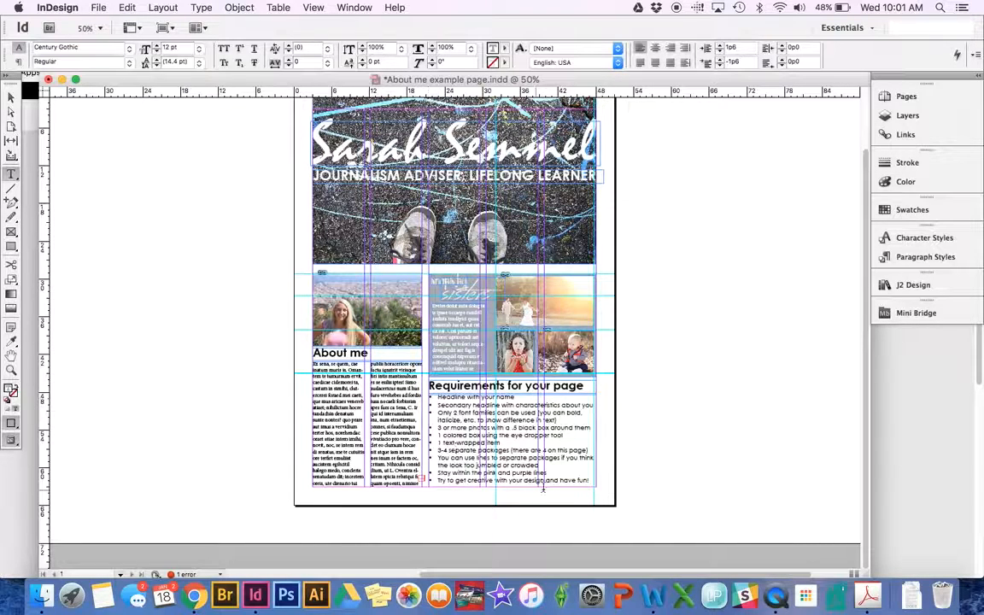
key(super+z)
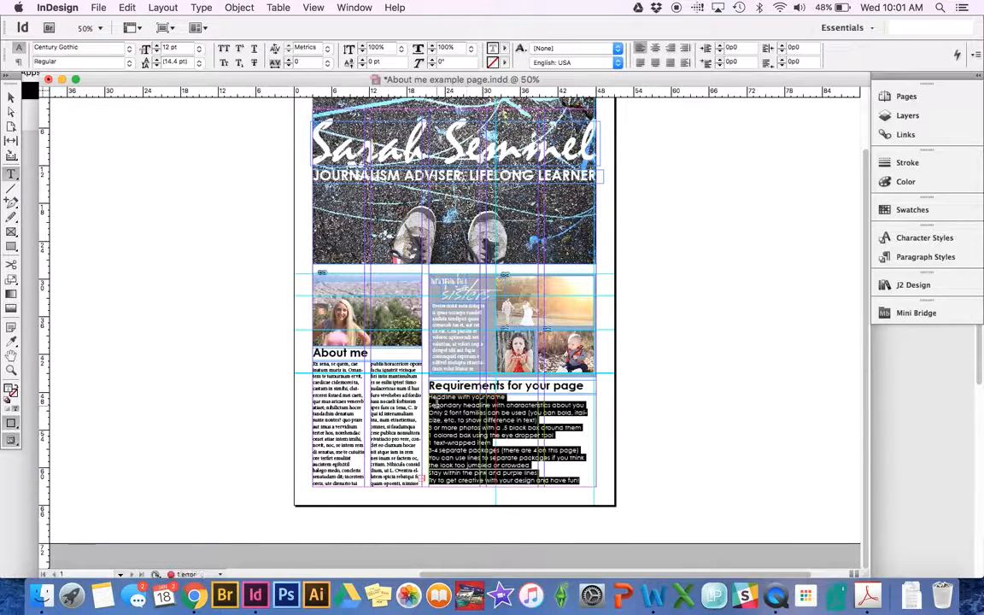
- Insert a Bullet Character special symbol before the 'Headline with your name' line
click(431, 398)
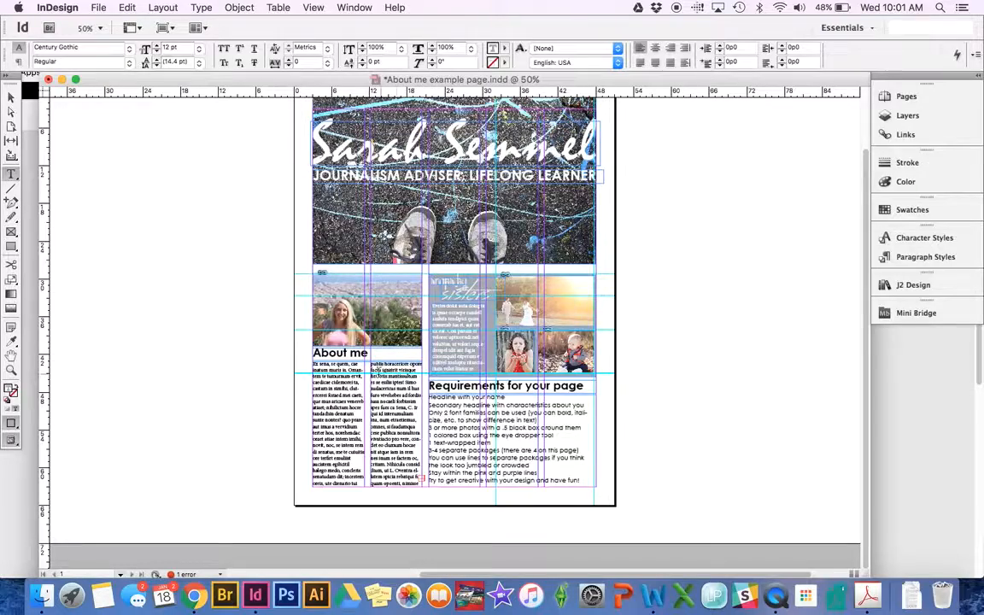
key(super+equal)
key(super+equal)
key(super+equal)
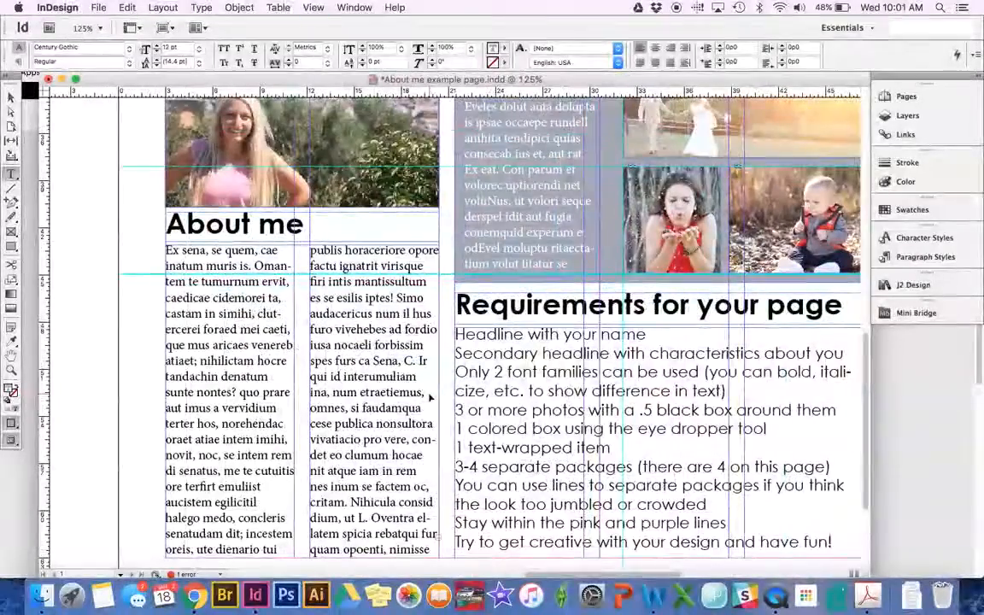
click(201, 8)
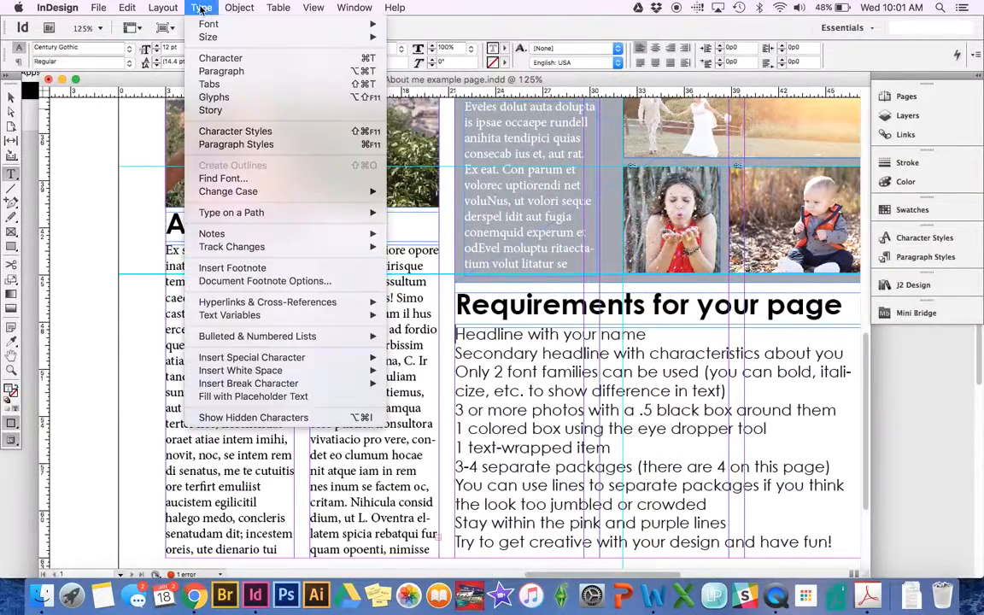
mouse_move(256, 357)
mouse_move(455, 384)
mouse_move(420, 357)
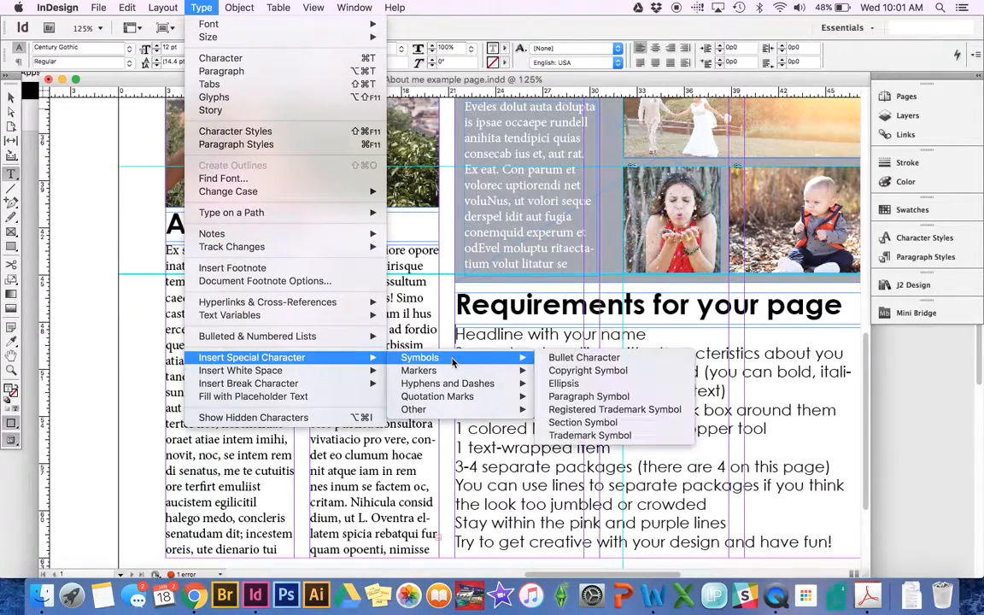
click(598, 358)
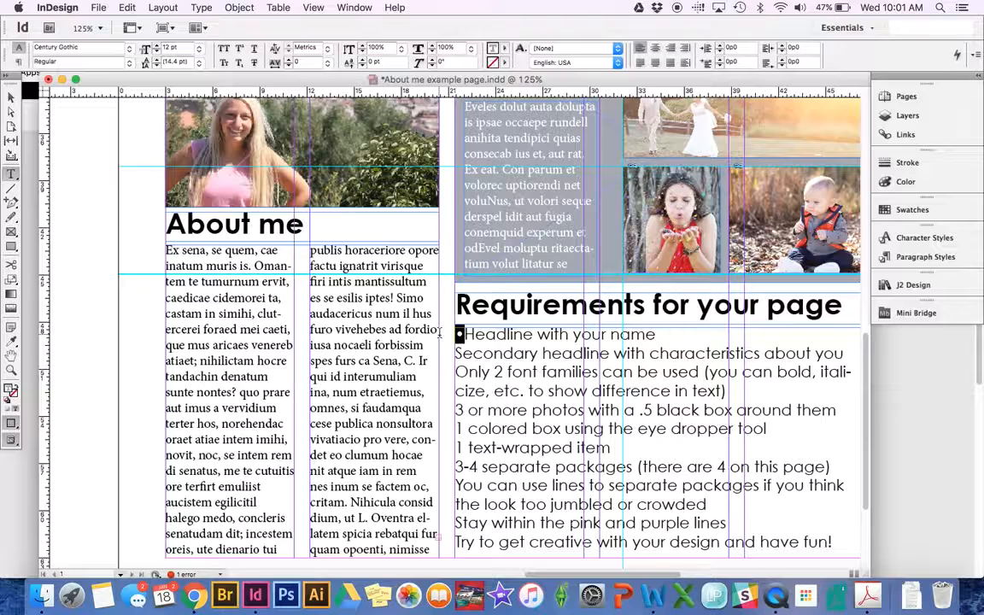
- Type • bullets at the start of the remaining requirements lines through '1 colored box'
click(456, 353)
text(•)
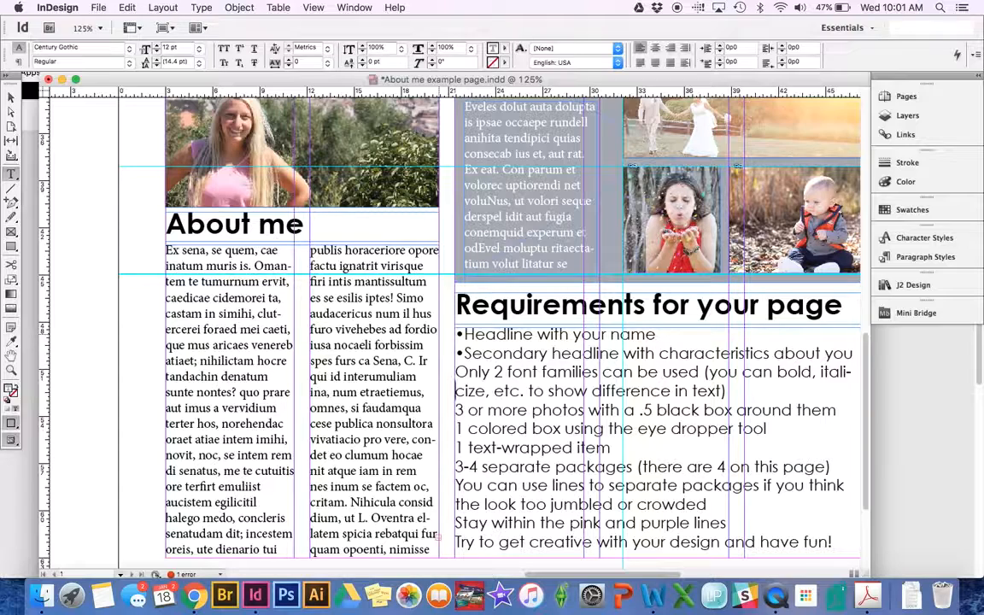
key(BackSpace)
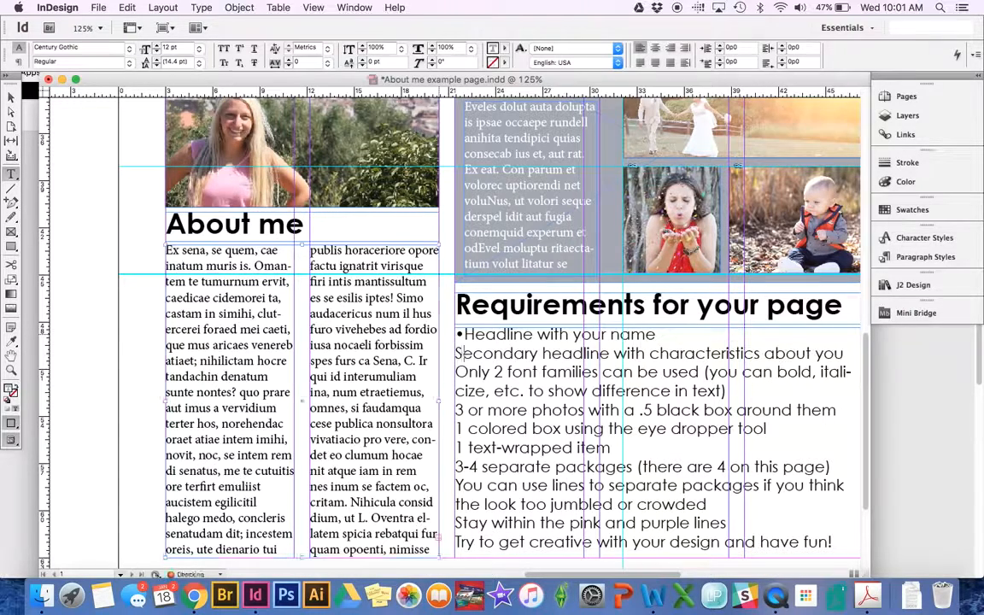
text(•)
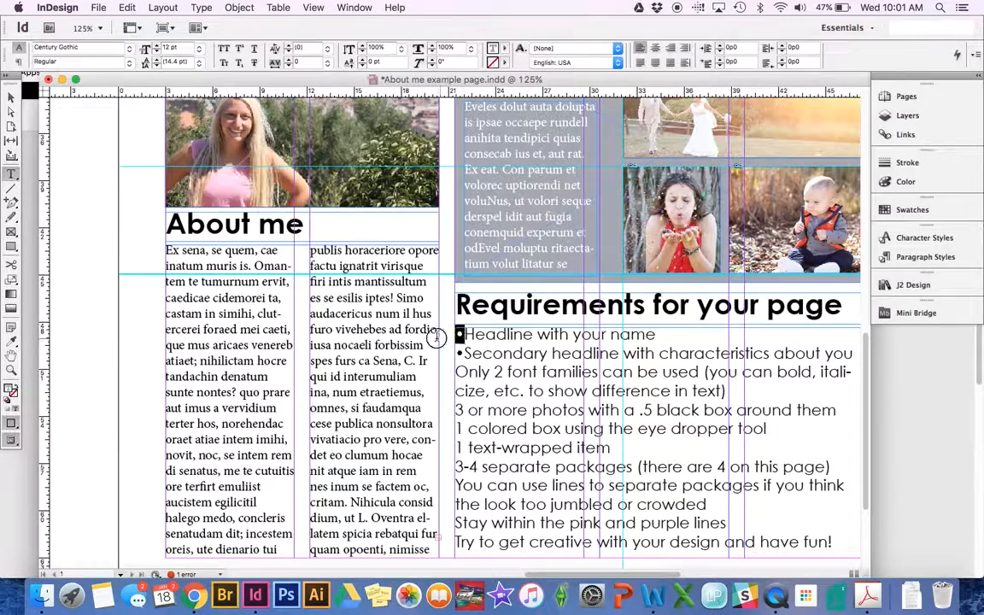
click(464, 353)
key(Down)
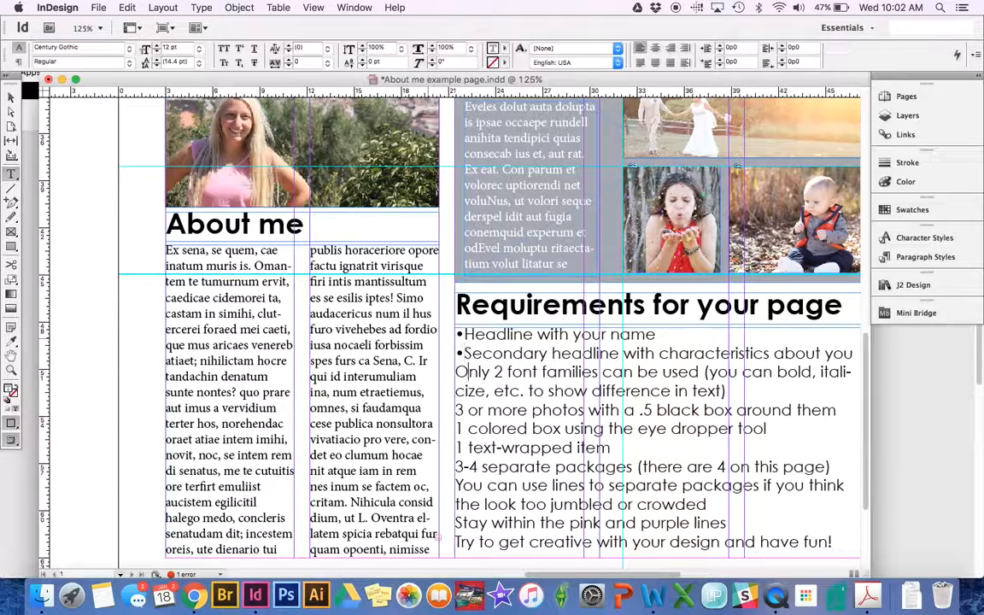
text(•)
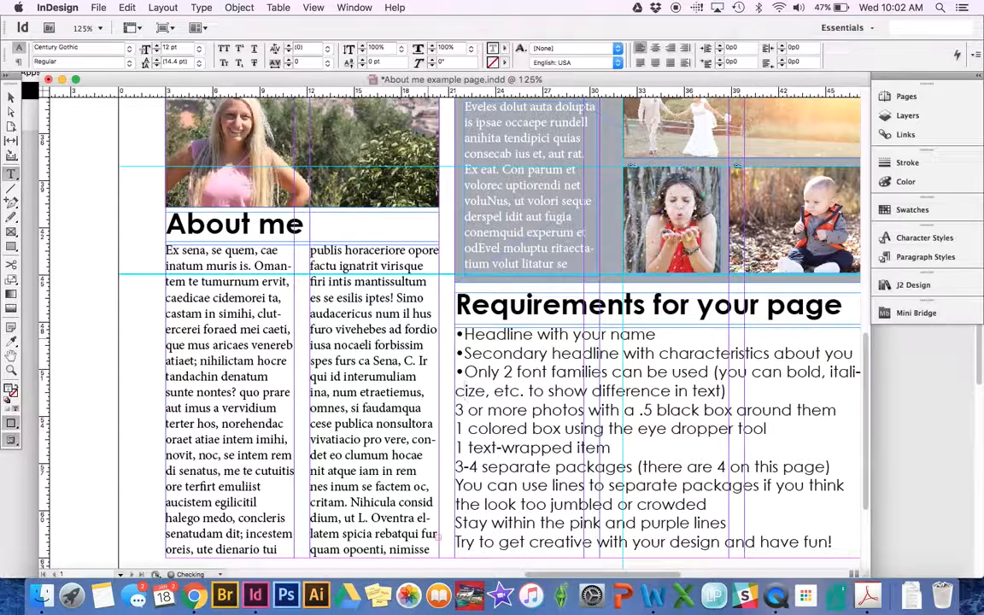
text(•)
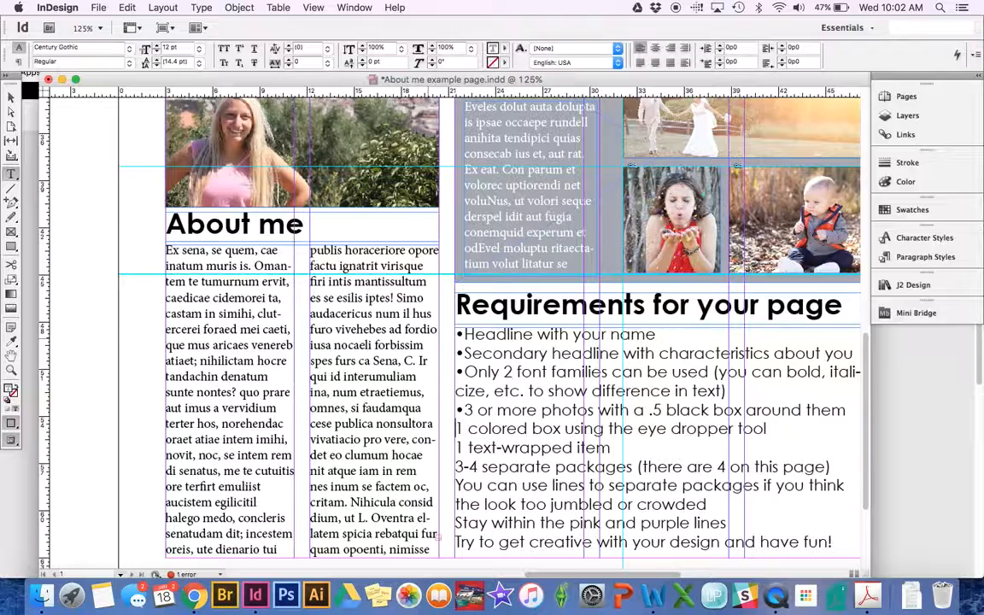
text(•)
key(super+0)
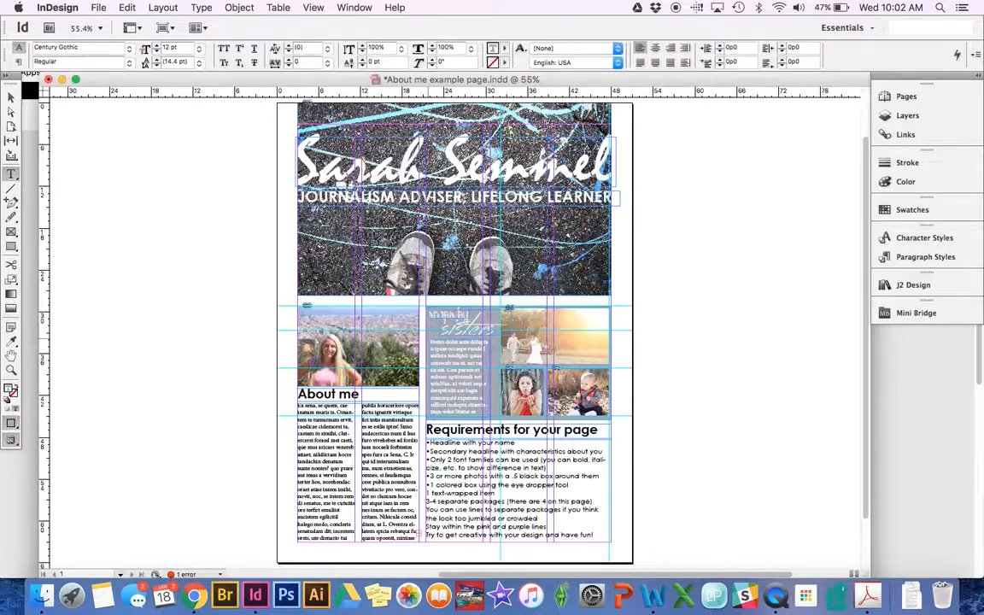
- Exit text editing, deselect everything, and switch over to QuickTime Player
key(Escape)
click(143, 248)
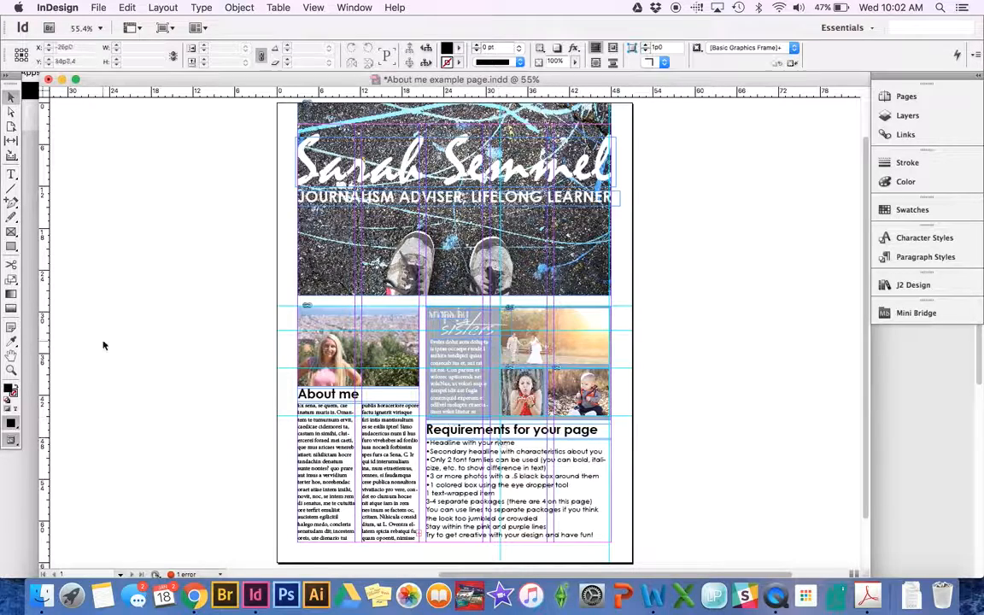
click(780, 597)
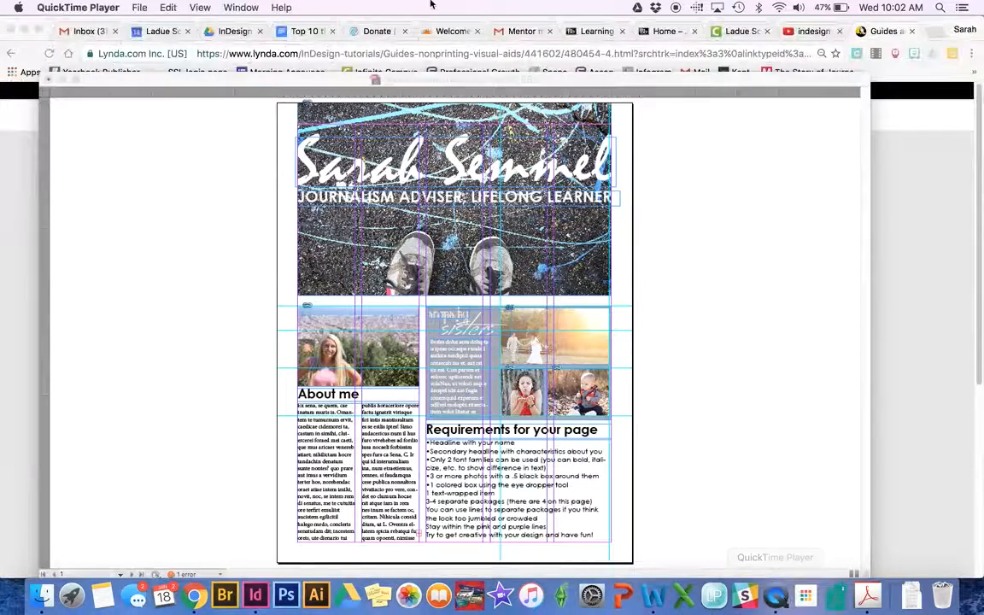